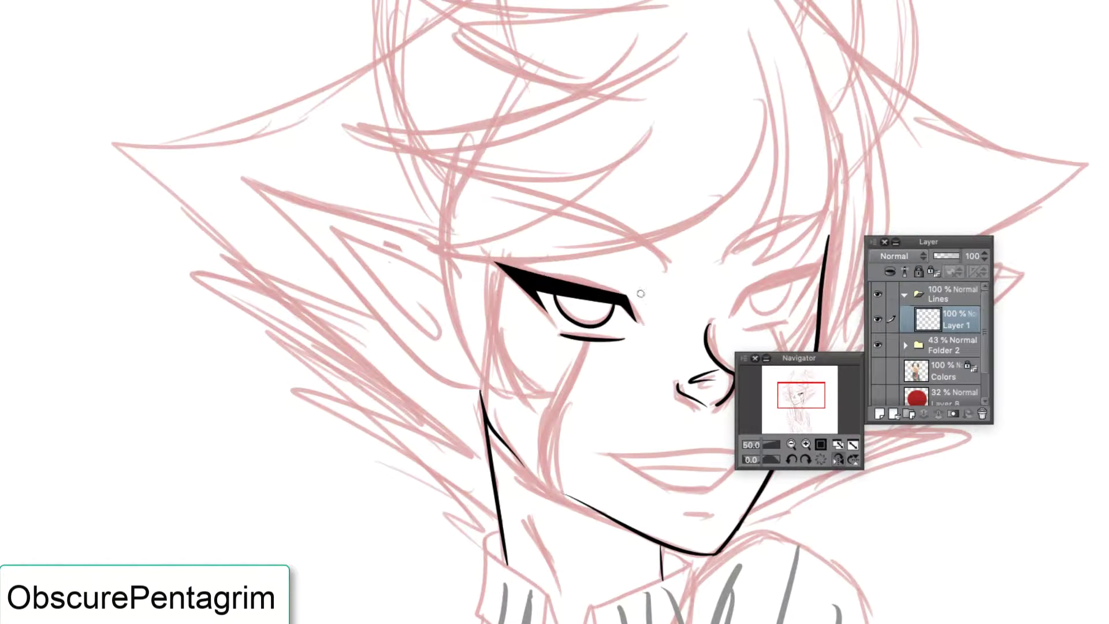
Duplicate the inked eye onto its own layer and place the copy over the other sketched eye.
{"action": "left_click", "coordinate": [820, 459]}
{"action": "left_click_drag", "start_coordinate": [596, 265], "coordinate": [563, 267]}
{"action": "key", "text": "ctrl+c"}
{"action": "key", "text": "ctrl+v"}
{"action": "left_click_drag", "start_coordinate": [531, 306], "coordinate": [347, 300]}
{"action": "key", "text": "Return"}
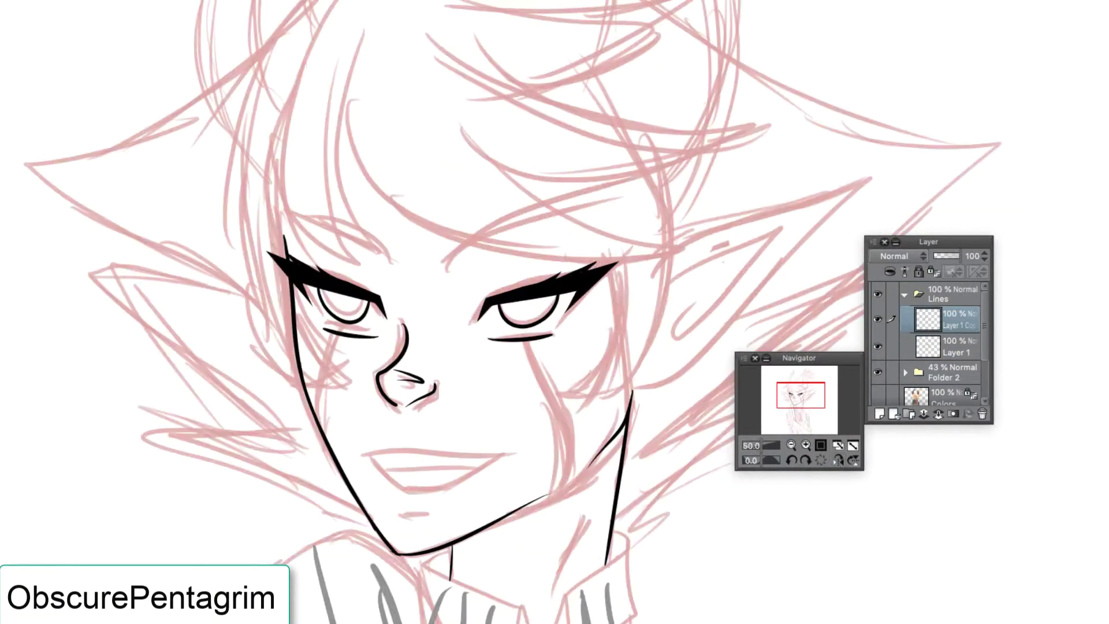
Ink the smiling lips with a small fang, the neck muscle line and the pointed ear on the face line layer.
{"action": "key", "text": "alt+["}
{"action": "left_click_drag", "start_coordinate": [365, 456], "coordinate": [521, 452]}
{"action": "mouse_move", "coordinate": [374, 457]}
{"action": "left_mouse_down"}
{"action": "mouse_move", "coordinate": [498, 468]}
{"action": "mouse_move", "coordinate": [462, 470]}
{"action": "left_mouse_up"}
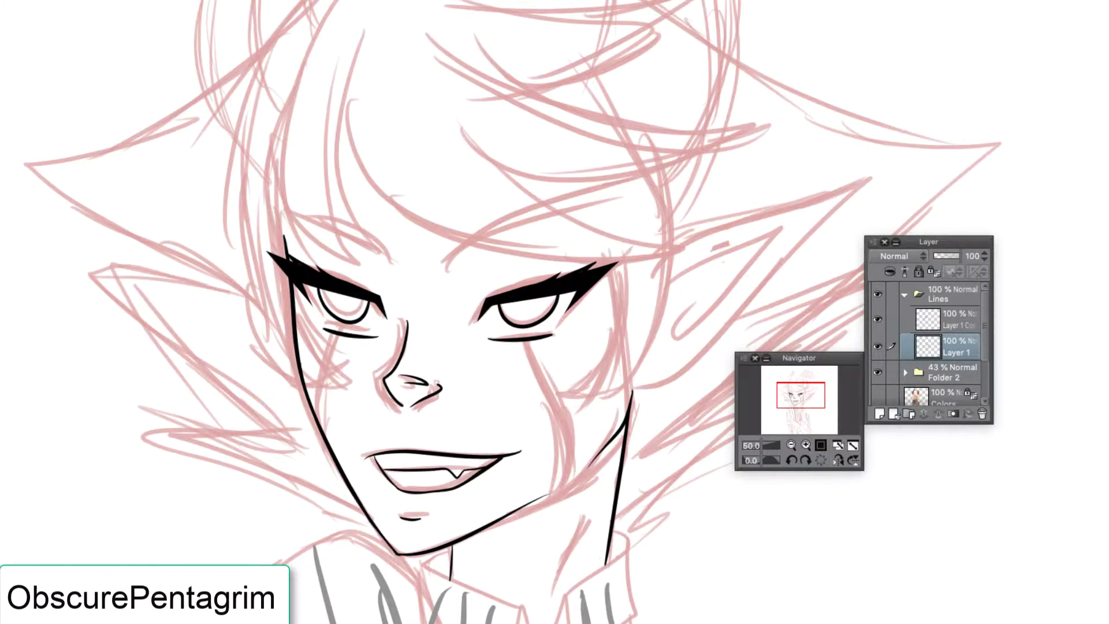
{"action": "left_click_drag", "start_coordinate": [592, 501], "coordinate": [544, 585]}
{"action": "key", "text": "ctrl+minus"}
{"action": "mouse_move", "coordinate": [543, 427]}
{"action": "left_mouse_down"}
{"action": "mouse_move", "coordinate": [626, 285]}
{"action": "mouse_move", "coordinate": [549, 369]}
{"action": "mouse_move", "coordinate": [546, 404]}
{"action": "left_mouse_up"}
Add a new layer above the face lines and name it Hair.
{"action": "scroll", "coordinate": [462, 311], "scroll_direction": "down", "scroll_amount": 3}
{"action": "scroll", "coordinate": [462, 312], "scroll_direction": "up", "scroll_amount": 4}
{"action": "left_click", "coordinate": [879, 414]}
{"action": "double_click", "coordinate": [954, 350]}
{"action": "type", "text": "Hair"}
{"action": "key", "text": "Return"}
Ink the sweeping bangs across the forehead and the start of the parting on the Hair layer.
{"action": "left_click_drag", "start_coordinate": [417, 262], "coordinate": [632, 399]}
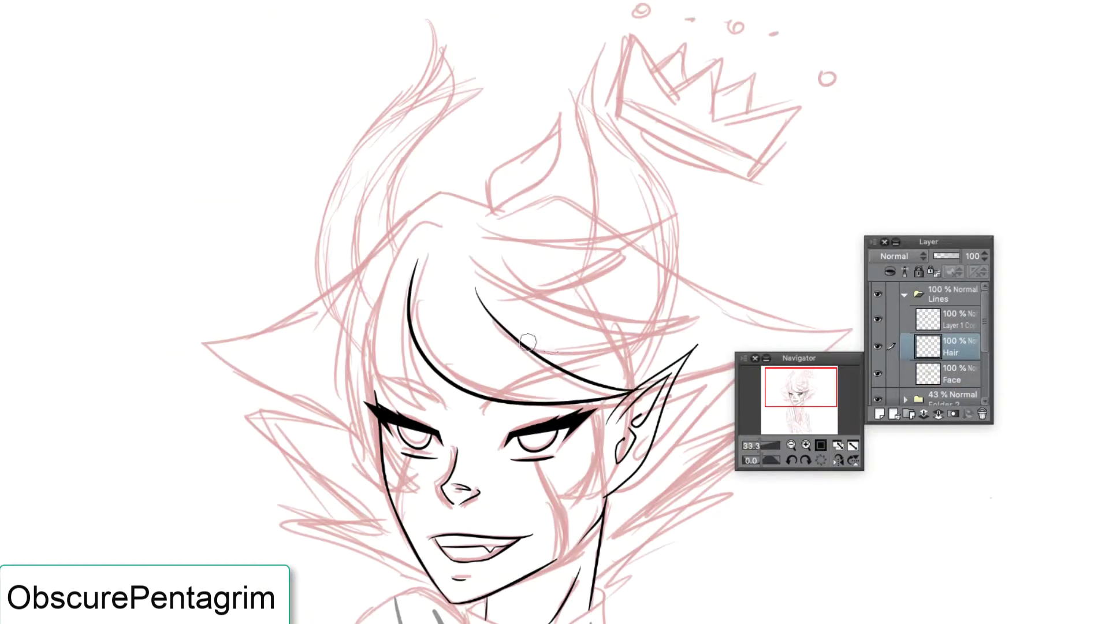
{"action": "left_click_drag", "start_coordinate": [477, 287], "coordinate": [710, 315]}
{"action": "left_click_drag", "start_coordinate": [491, 253], "coordinate": [711, 315]}
{"action": "left_click_drag", "start_coordinate": [404, 236], "coordinate": [477, 236]}
Ink the shorter bang section beside the parting, redoing its outer contour until the curve follows the sketch.
{"action": "left_click_drag", "start_coordinate": [404, 237], "coordinate": [369, 399]}
{"action": "left_click_drag", "start_coordinate": [396, 411], "coordinate": [404, 332]}
{"action": "key", "text": "ctrl+z"}
{"action": "key", "text": "ctrl+z"}
{"action": "left_click_drag", "start_coordinate": [407, 238], "coordinate": [375, 398]}
{"action": "key", "text": "ctrl+z"}
{"action": "left_click_drag", "start_coordinate": [416, 263], "coordinate": [432, 407]}
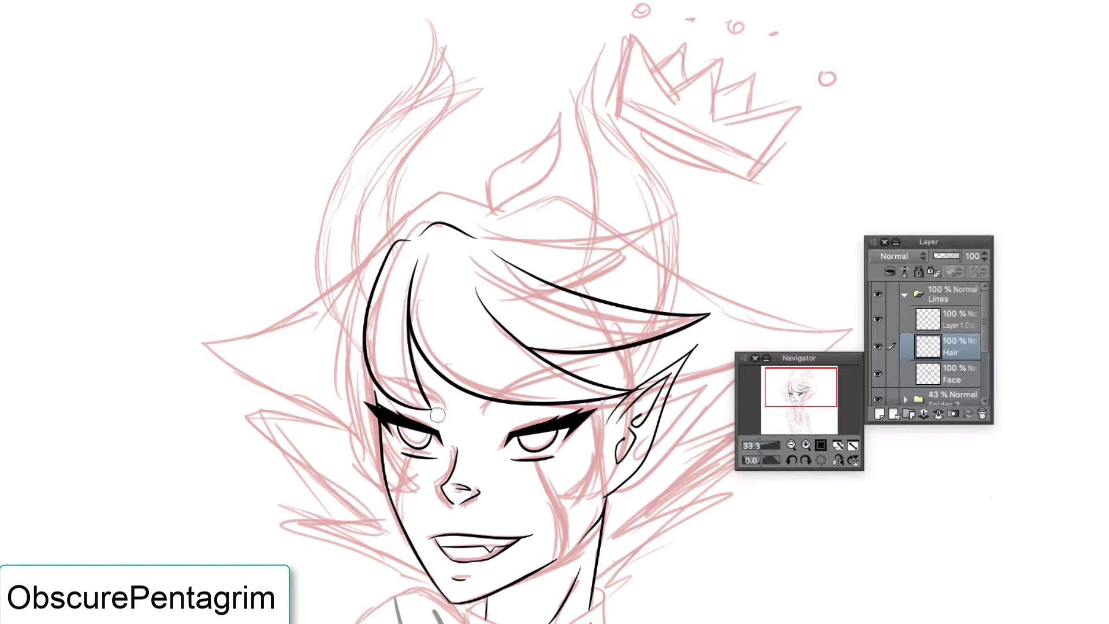
Add a new layer above Hair and ink a first long lock framing the cheek away from the ear.
{"action": "key", "text": "ctrl+shift+n"}
{"action": "left_click_drag", "start_coordinate": [587, 356], "coordinate": [606, 487]}
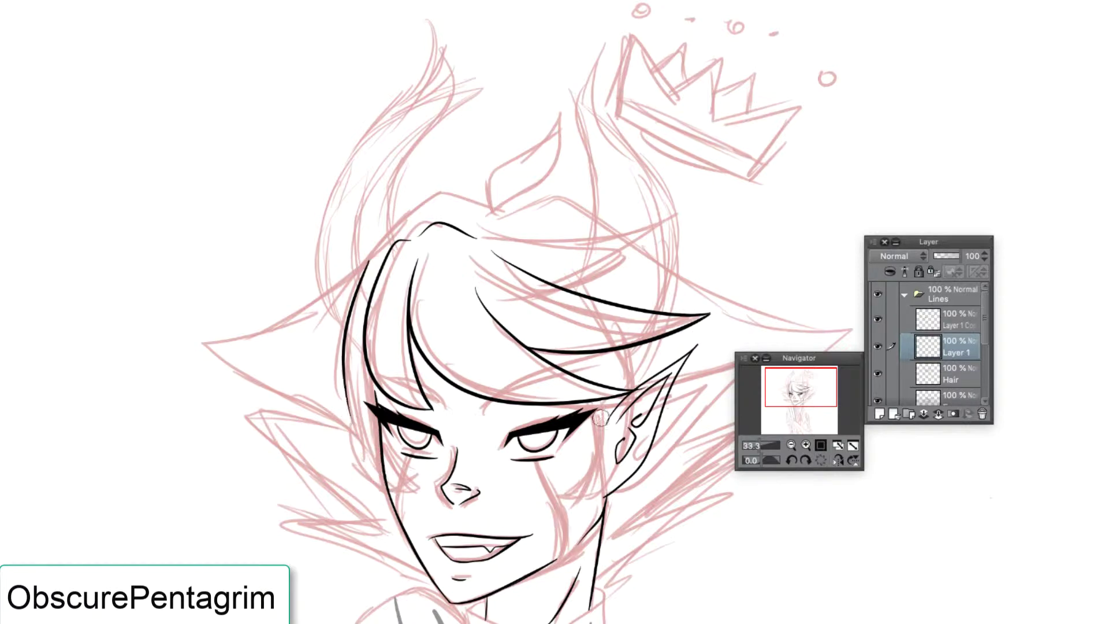
{"action": "key", "text": "h"}
{"action": "left_click_drag", "start_coordinate": [617, 291], "coordinate": [583, 543]}
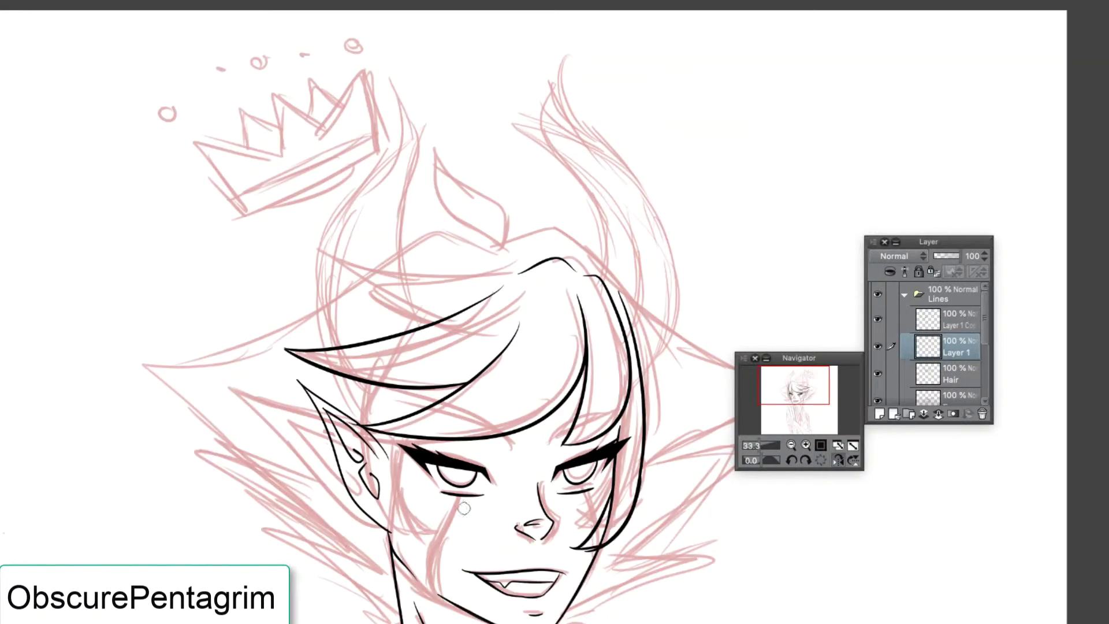
{"action": "left_click", "coordinate": [838, 461]}
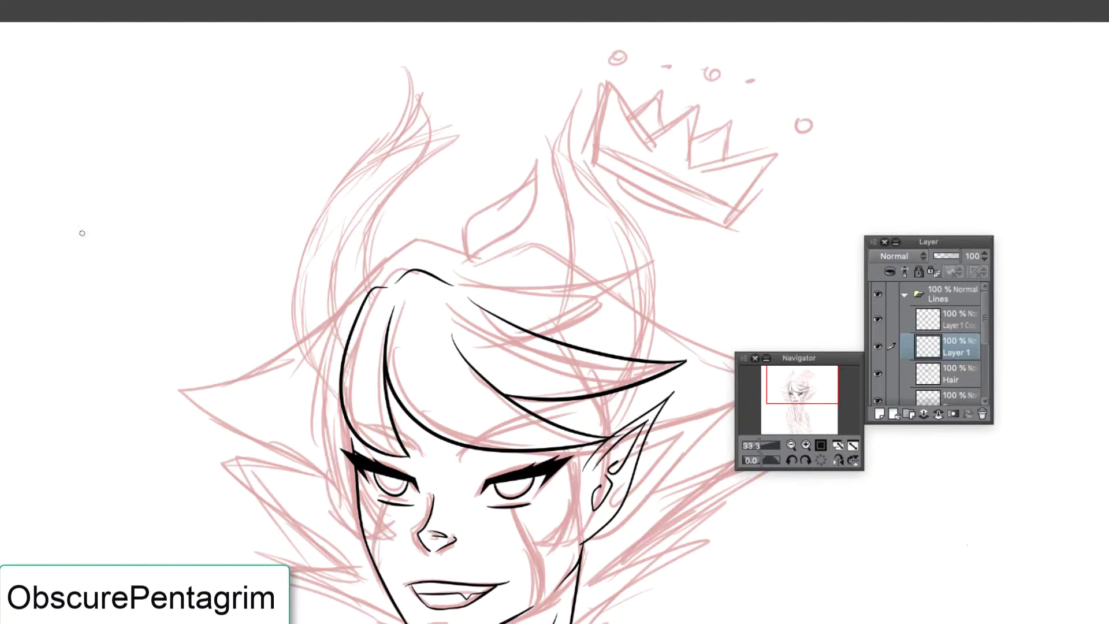
Ink the curved face-framing locks on both sides of the face and the crown contour joining them.
{"action": "key", "text": "h"}
{"action": "left_click_drag", "start_coordinate": [511, 399], "coordinate": [496, 503]}
{"action": "left_click_drag", "start_coordinate": [571, 488], "coordinate": [496, 562]}
{"action": "key", "text": "h"}
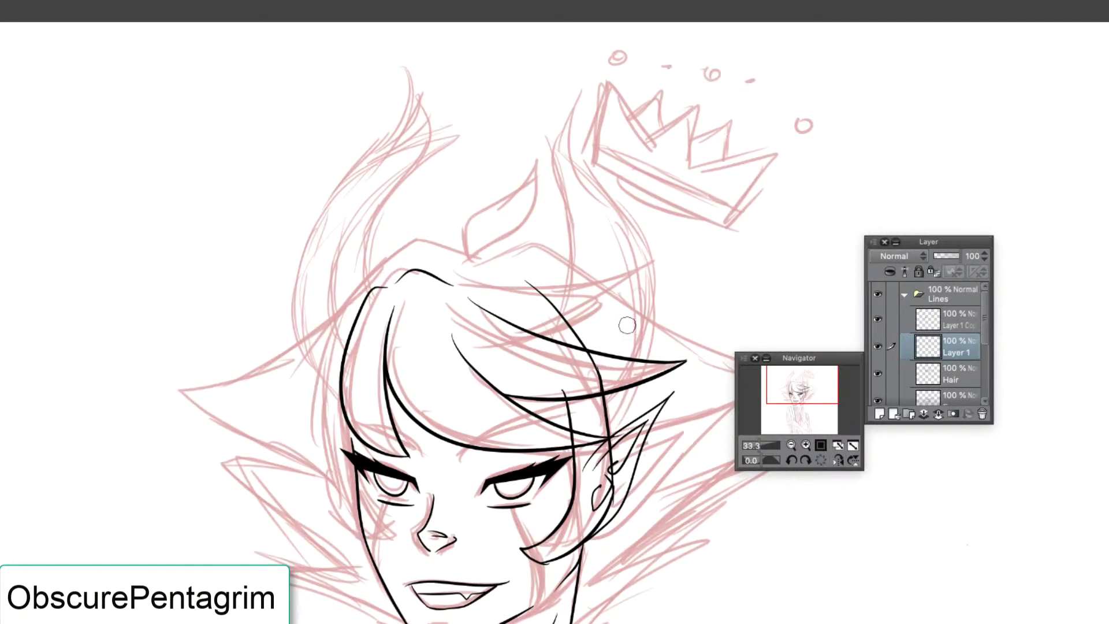
{"action": "key", "text": "h"}
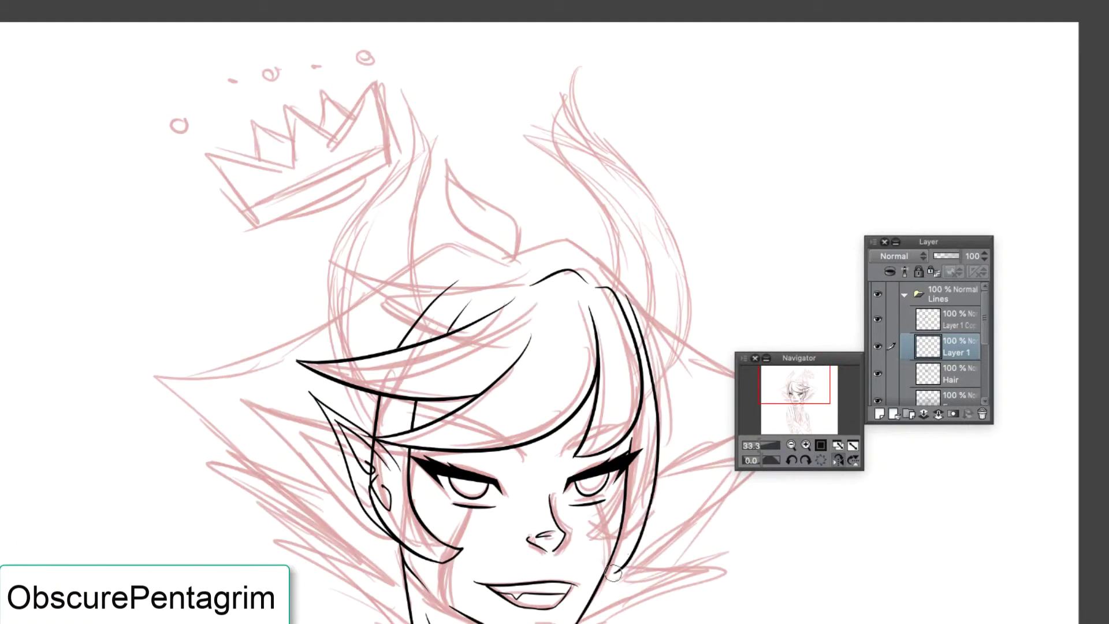
{"action": "key", "text": "h"}
{"action": "left_click_drag", "start_coordinate": [463, 300], "coordinate": [600, 369]}
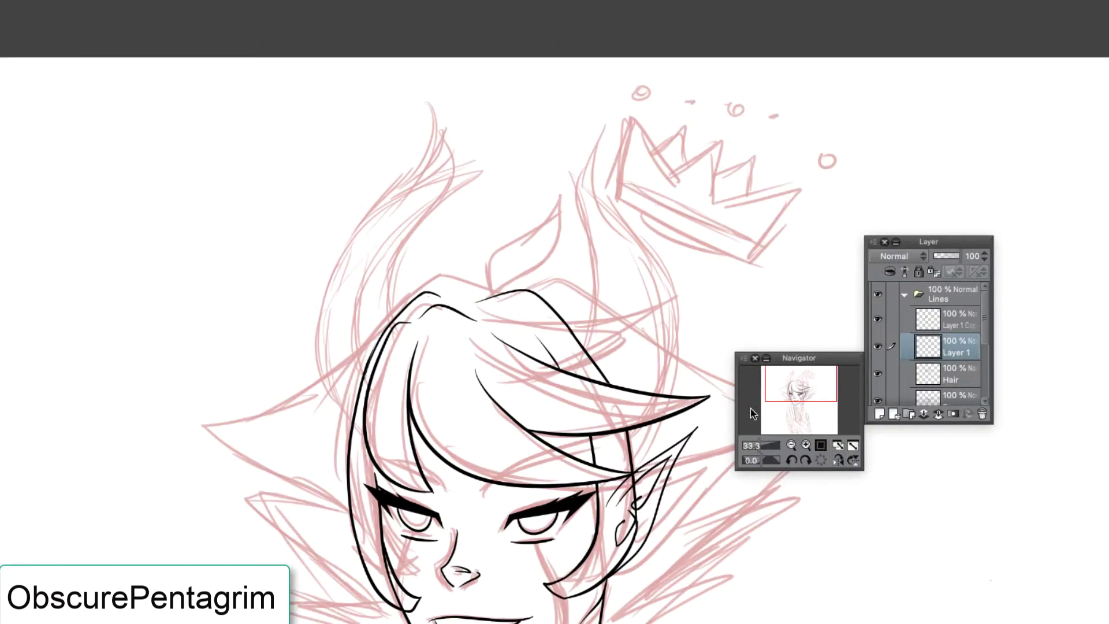
On the Hair layer, ink the large outer hair spikes on the side of the head away from the ear.
{"action": "left_click", "coordinate": [953, 374]}
{"action": "left_click_drag", "start_coordinate": [373, 323], "coordinate": [196, 430]}
{"action": "key", "text": "h"}
{"action": "key", "text": "h"}
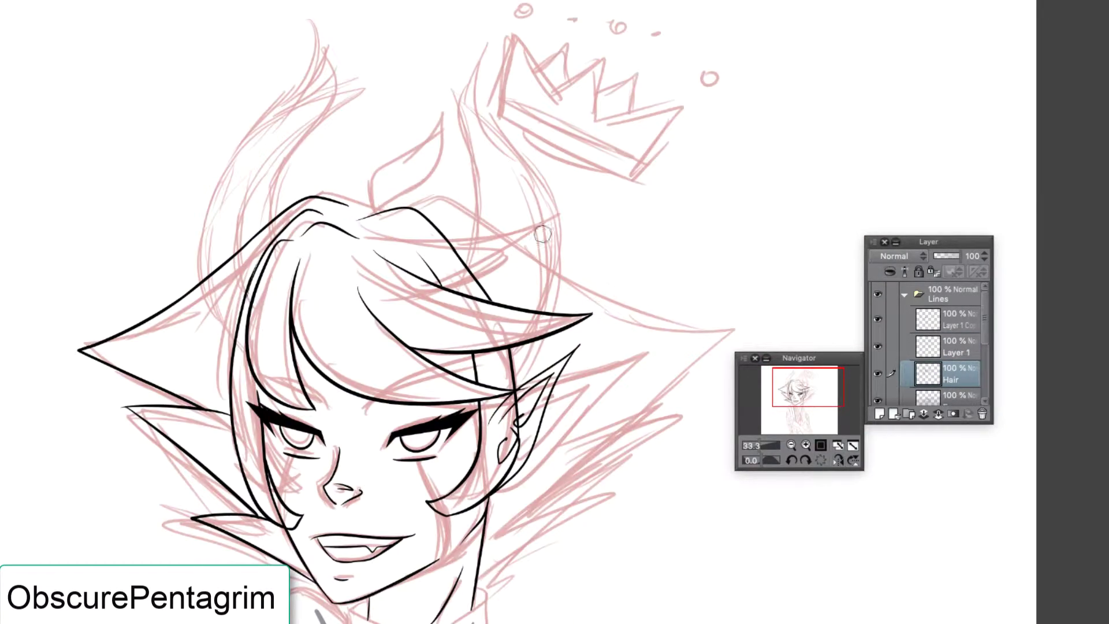
Ink the matching outer hair spikes on the ear side of the head, from the crown down to the neck.
{"action": "key", "text": "h"}
{"action": "mouse_move", "coordinate": [629, 217]}
{"action": "left_mouse_down"}
{"action": "mouse_move", "coordinate": [488, 269]}
{"action": "mouse_move", "coordinate": [345, 343]}
{"action": "left_mouse_up"}
{"action": "key", "text": "h"}
{"action": "left_click_drag", "start_coordinate": [622, 325], "coordinate": [447, 493]}
{"action": "left_click_drag", "start_coordinate": [569, 453], "coordinate": [433, 554]}
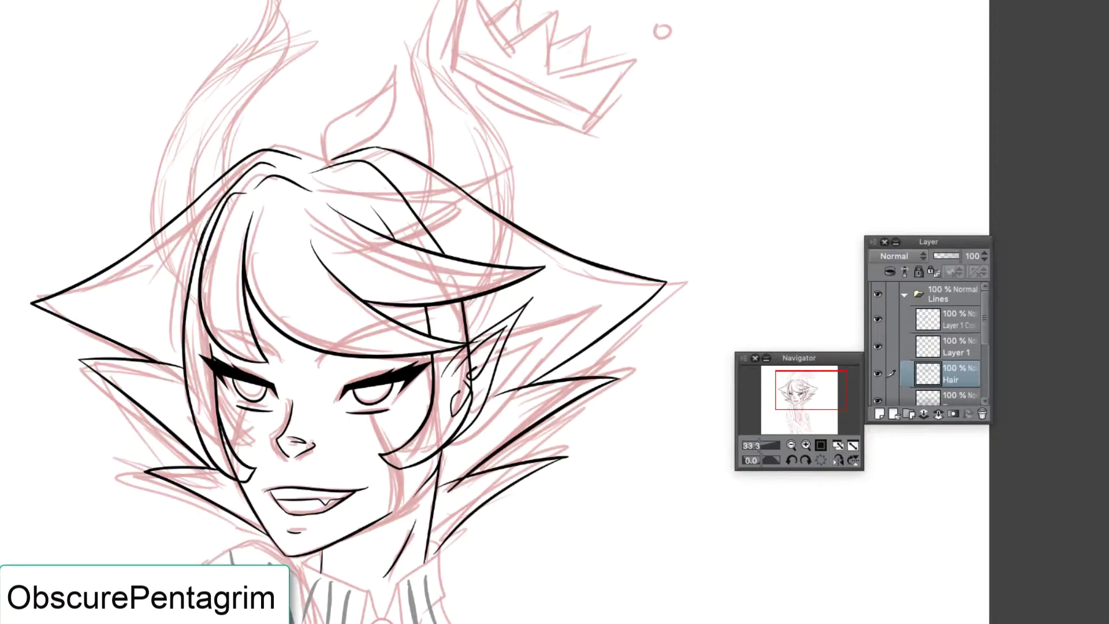
Ink the curled tuft on top of the head and pull the far-side hair spikes closer to the face.
{"action": "left_click_drag", "start_coordinate": [338, 86], "coordinate": [396, 247]}
{"action": "left_click_drag", "start_coordinate": [393, 291], "coordinate": [415, 300]}
{"action": "key", "text": "ctrl+z"}
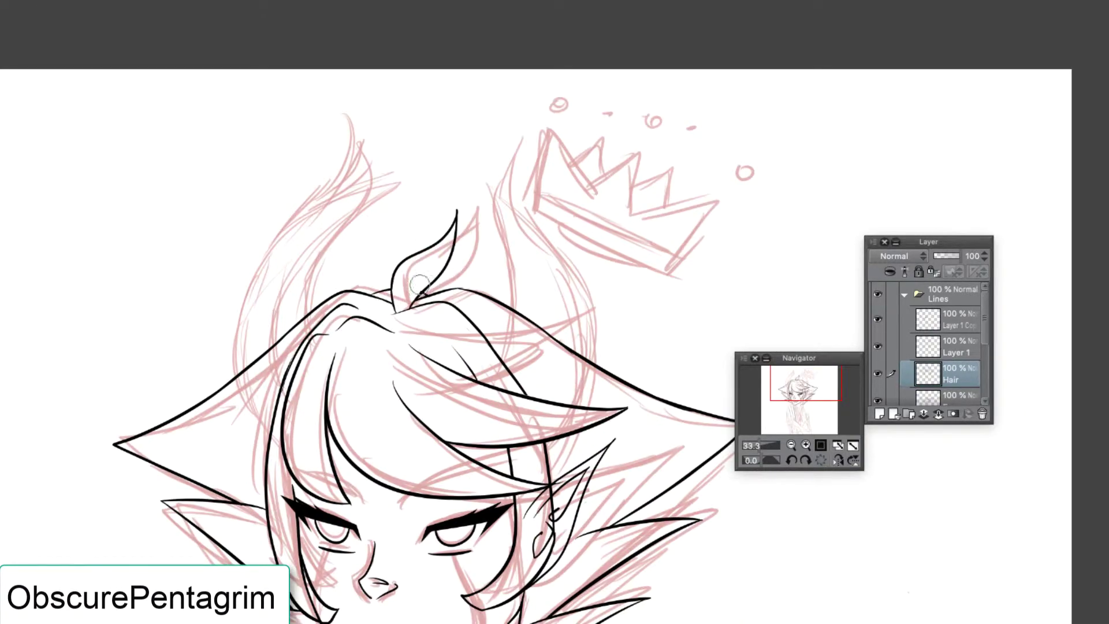
{"action": "key", "text": "ctrl+minus"}
{"action": "key", "text": "h"}
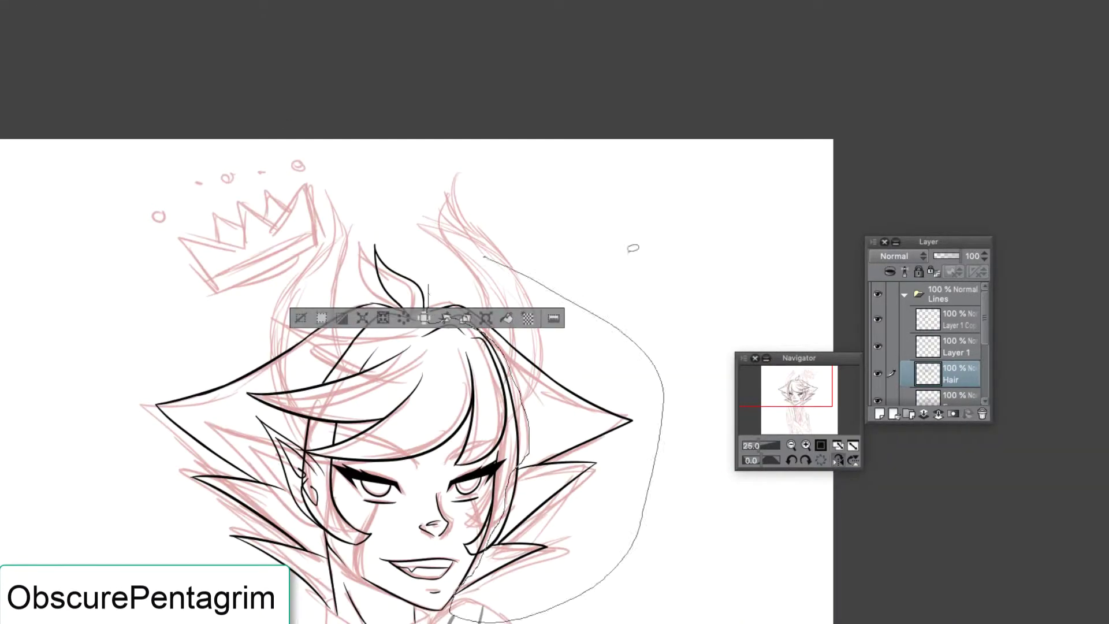
{"action": "key", "text": "h"}
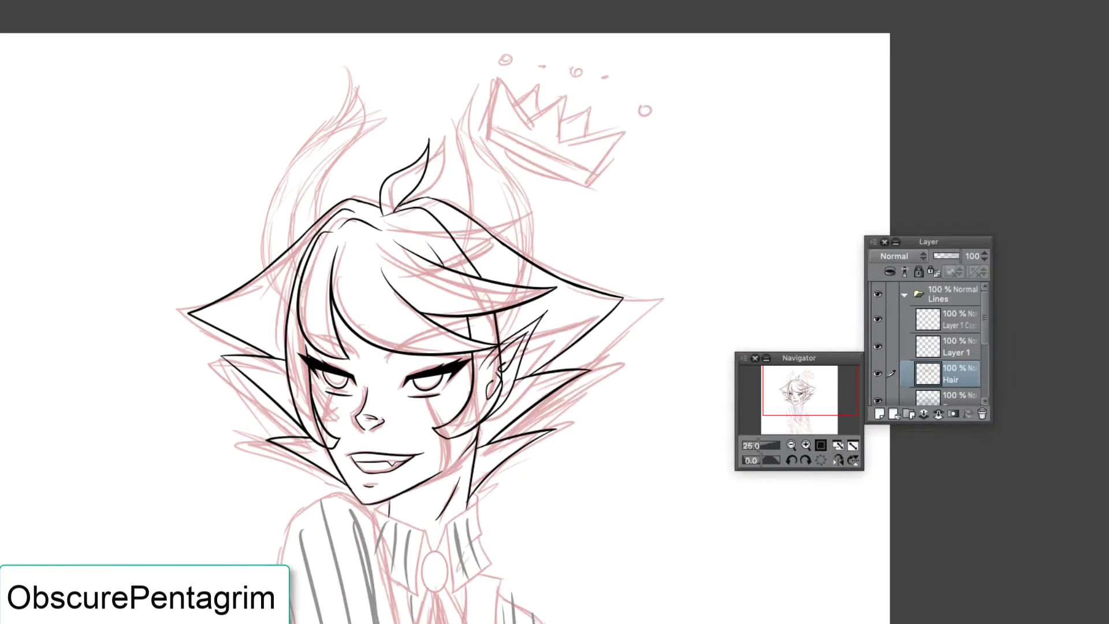
Ink both eyebrows on the Face layer and select the area around the eye nearer the ear.
{"action": "key", "text": "h"}
{"action": "key", "text": "h"}
{"action": "key", "text": "alt+bracketright"}
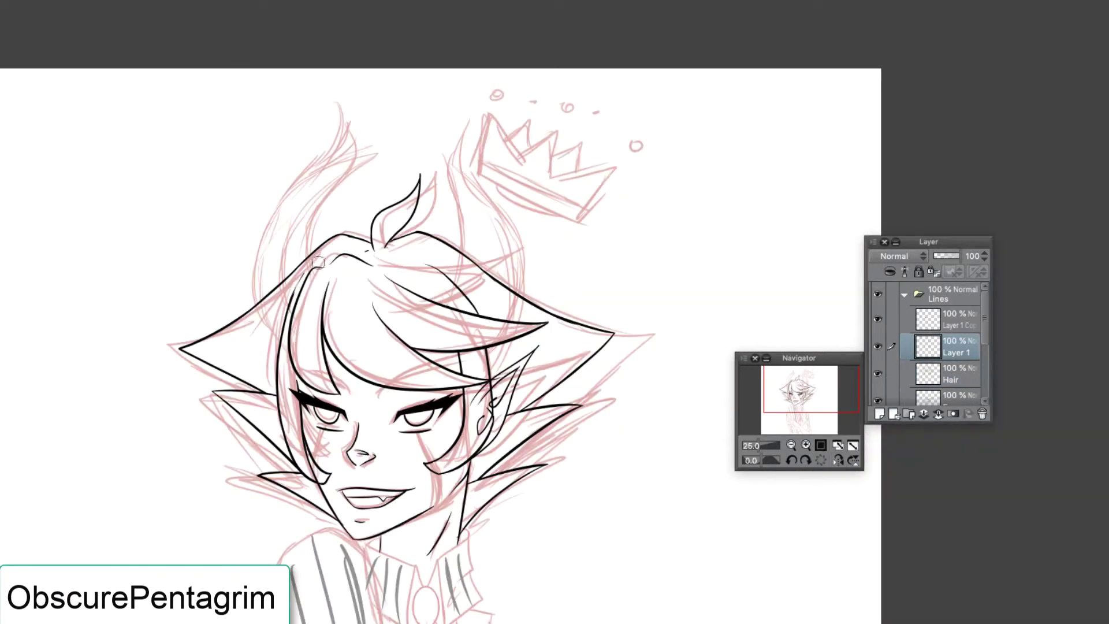
{"action": "key", "text": "alt+bracketleft"}
{"action": "key", "text": "alt+bracketleft"}
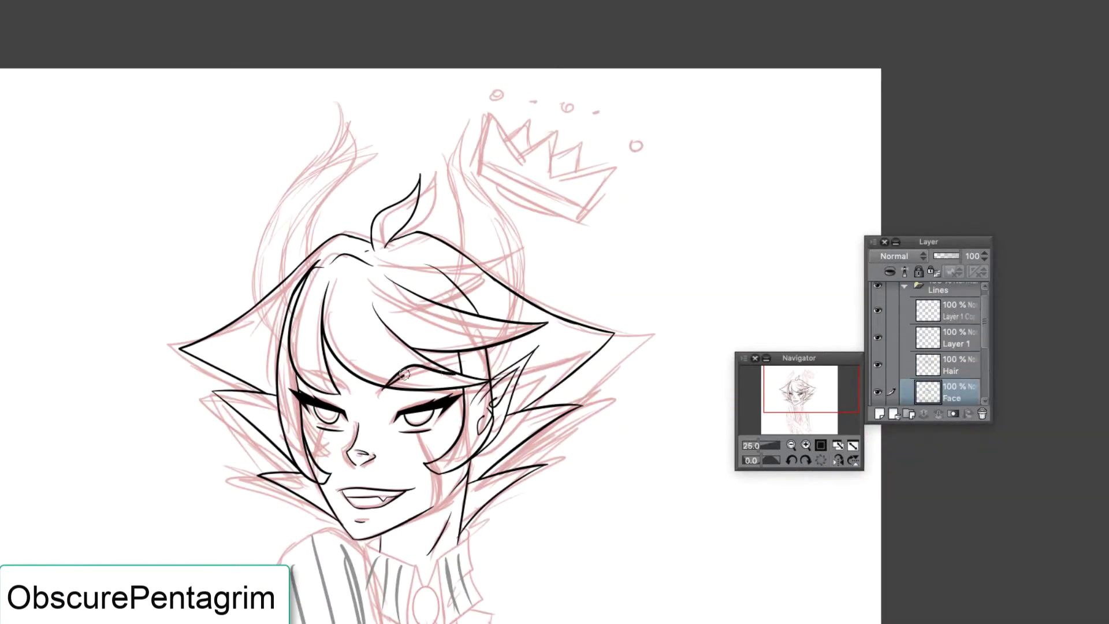
{"action": "key", "text": "h"}
{"action": "scroll", "coordinate": [990, 321], "scroll_direction": "up", "scroll_amount": 1}
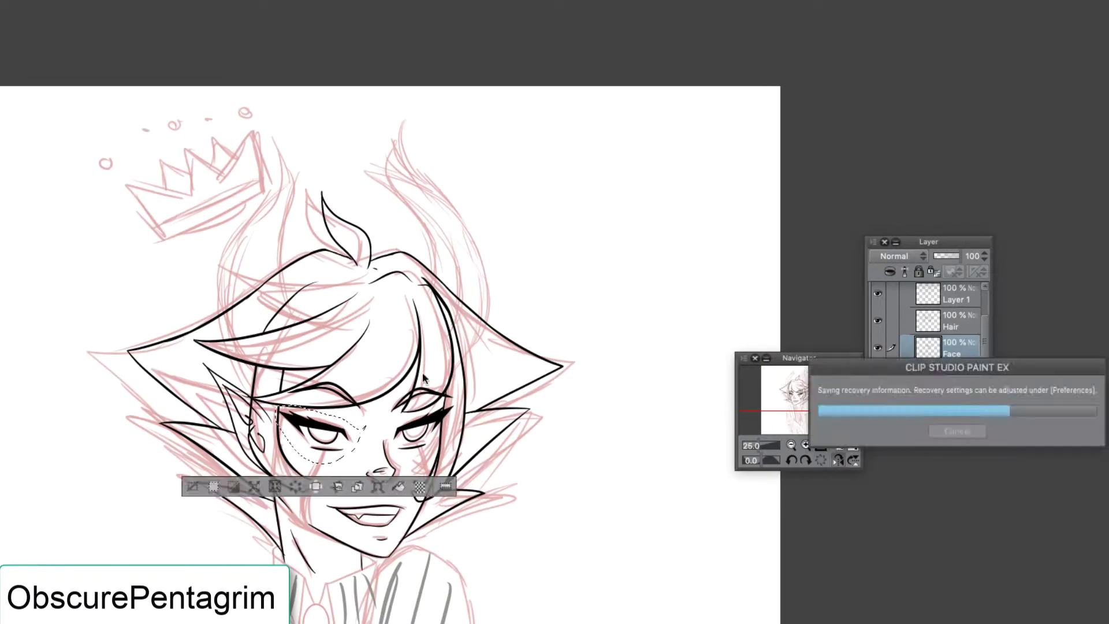
Merge the separate side-lock line layer into the Hair layer.
{"action": "key", "text": "h"}
{"action": "key", "text": "ctrl+e"}
{"action": "key", "text": "ctrl+e"}
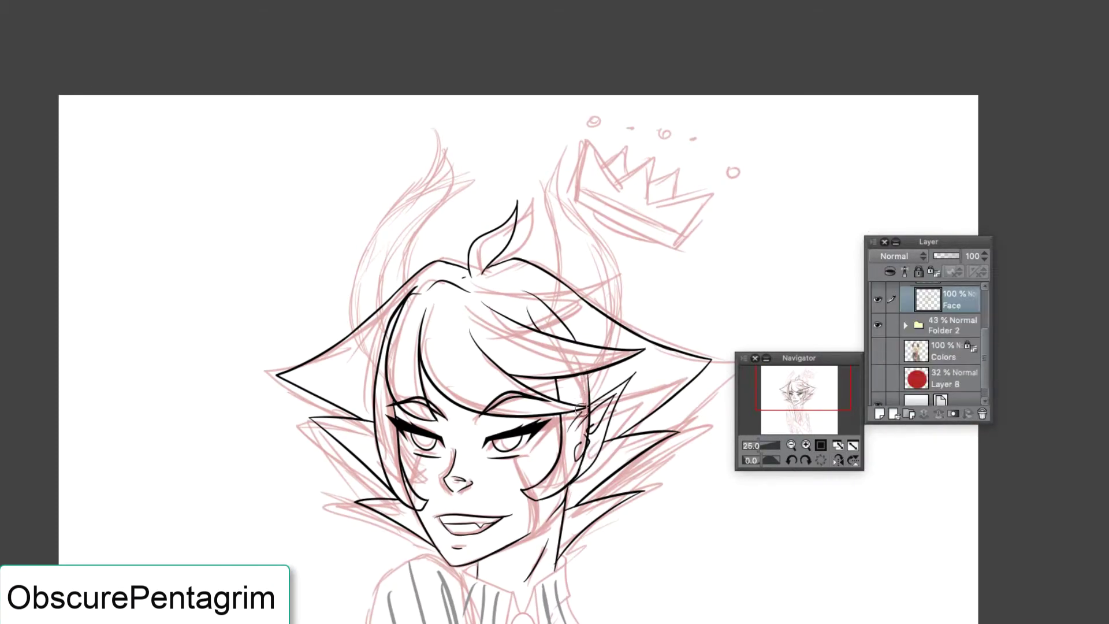
{"action": "scroll", "coordinate": [953, 335], "scroll_direction": "up", "scroll_amount": 3}
{"action": "key", "text": "ctrl+e"}
Ink the shirt collar, oval brooch and vest neckline on a Clothing layer placed below Face.
{"action": "scroll", "coordinate": [603, 427], "scroll_direction": "down", "scroll_amount": 5}
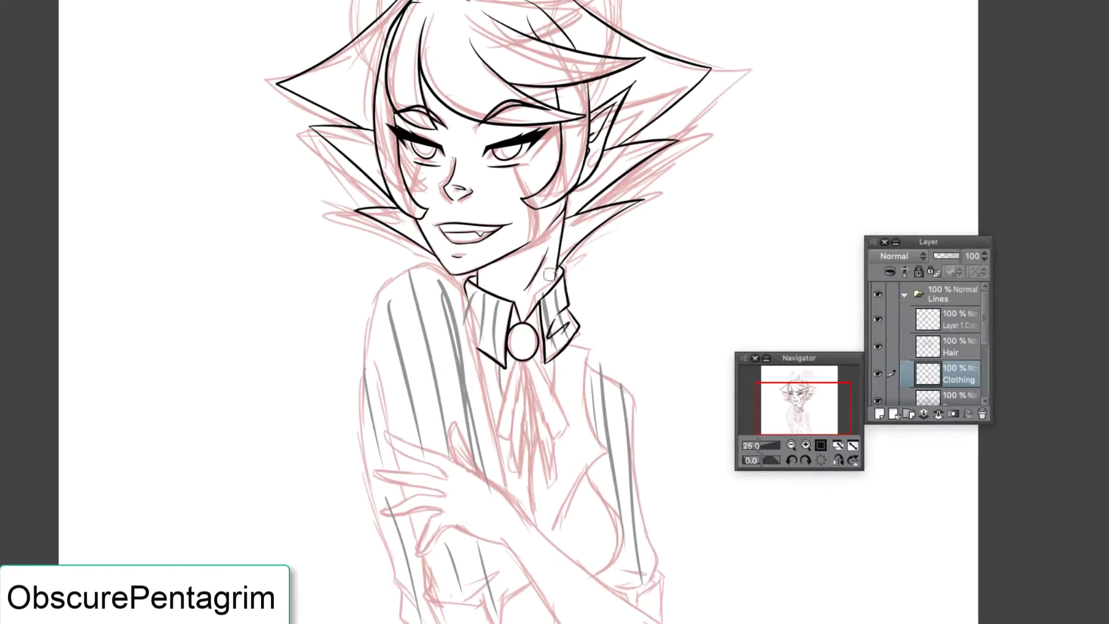
{"action": "key", "text": "ctrl+e"}
{"action": "scroll", "coordinate": [550, 275], "scroll_direction": "down", "scroll_amount": 1}
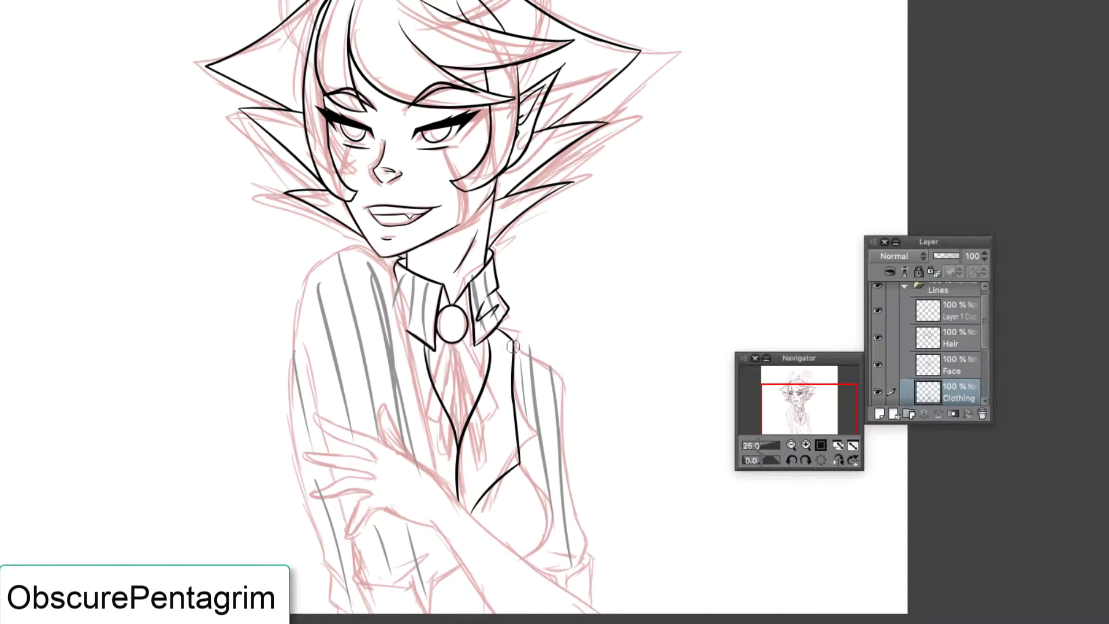
Ink the vest edge, both shirt sleeves with rolled cuffs and the crossed forearm on the Clothing layer.
{"action": "mouse_move", "coordinate": [508, 342]}
{"action": "left_mouse_down"}
{"action": "mouse_move", "coordinate": [572, 480]}
{"action": "mouse_move", "coordinate": [531, 563]}
{"action": "left_mouse_up"}
{"action": "mouse_move", "coordinate": [297, 375]}
{"action": "left_mouse_down"}
{"action": "mouse_move", "coordinate": [391, 270]}
{"action": "mouse_move", "coordinate": [439, 478]}
{"action": "left_mouse_up"}
{"action": "mouse_move", "coordinate": [296, 354]}
{"action": "left_mouse_down"}
{"action": "mouse_move", "coordinate": [338, 583]}
{"action": "mouse_move", "coordinate": [358, 575]}
{"action": "mouse_move", "coordinate": [421, 612]}
{"action": "left_mouse_up"}
{"action": "key", "text": "h"}
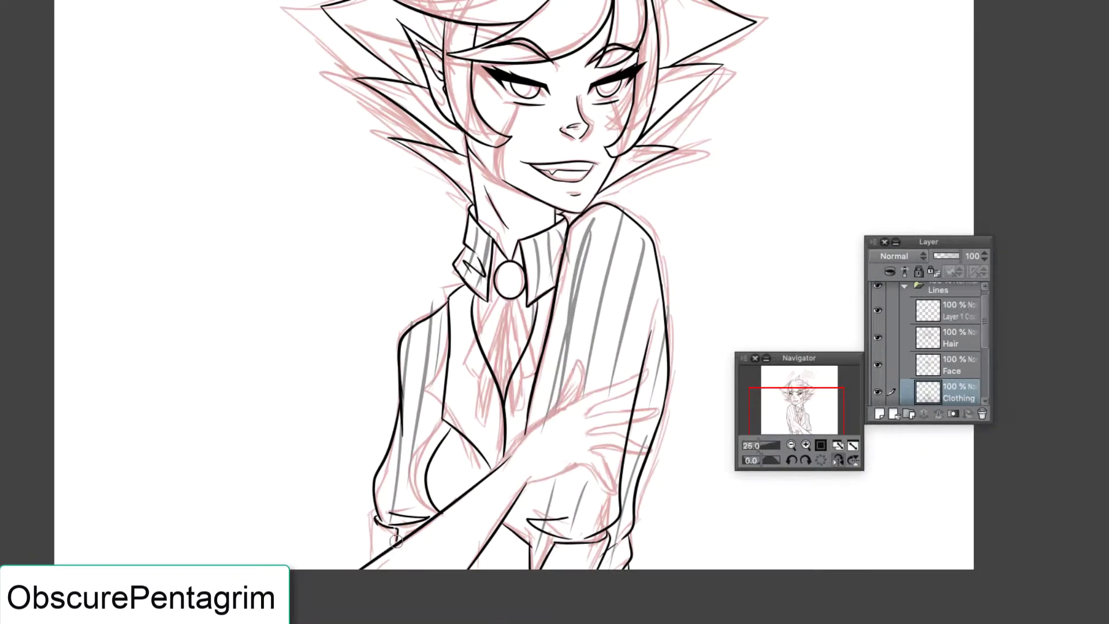
{"action": "key", "text": "h"}
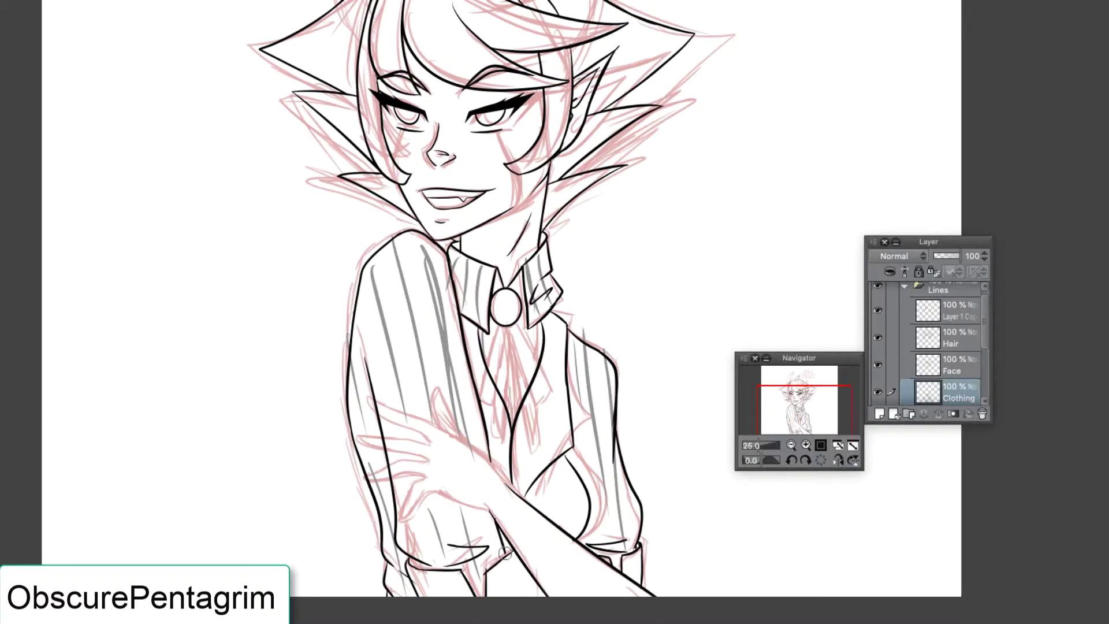
Ink the fingers and thumb gripping the upper arm on a separate Hand layer above Clothing.
{"action": "left_click", "coordinate": [481, 507], "text": "ctrl+shift"}
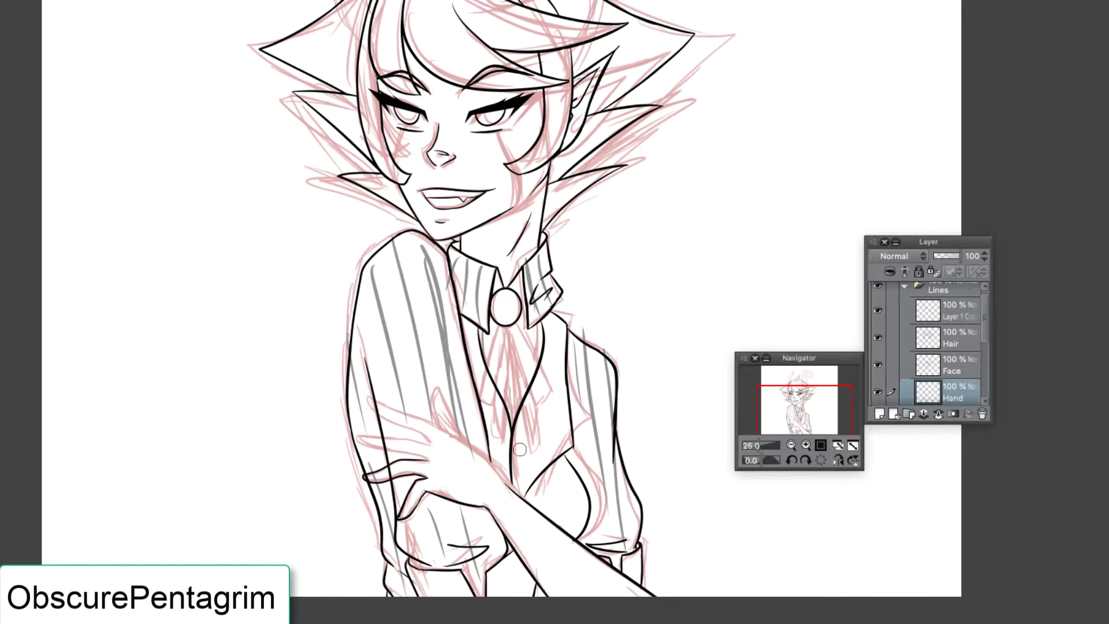
{"action": "key", "text": "h"}
{"action": "left_click", "coordinate": [421, 522], "text": "ctrl+shift"}
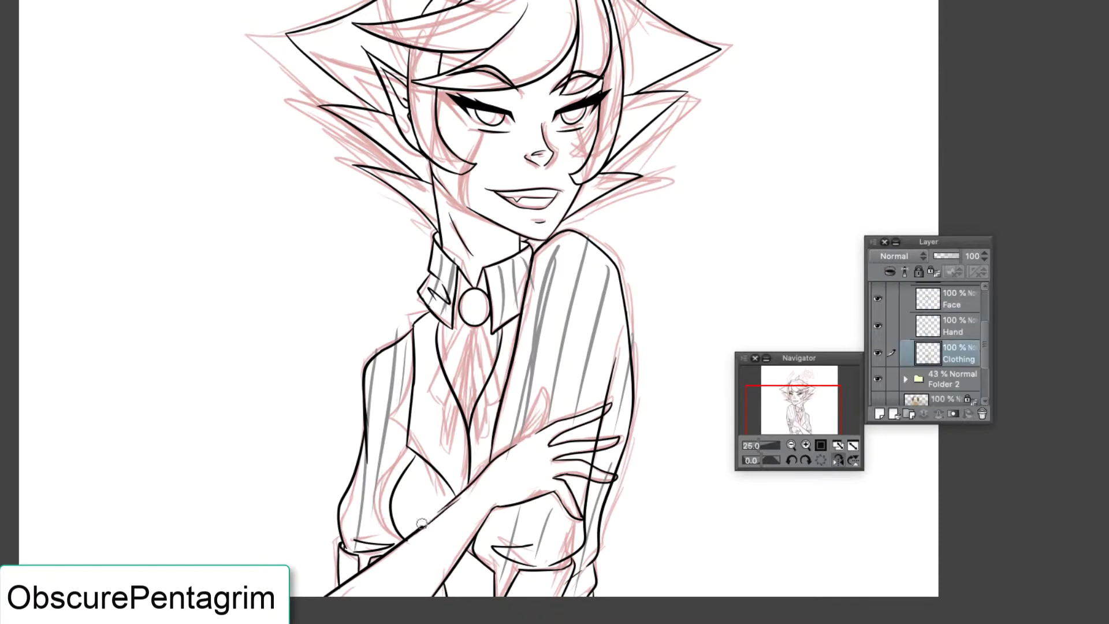
{"action": "left_click", "coordinate": [422, 522], "text": "ctrl+shift"}
{"action": "key", "text": "h"}
{"action": "key", "text": "h"}
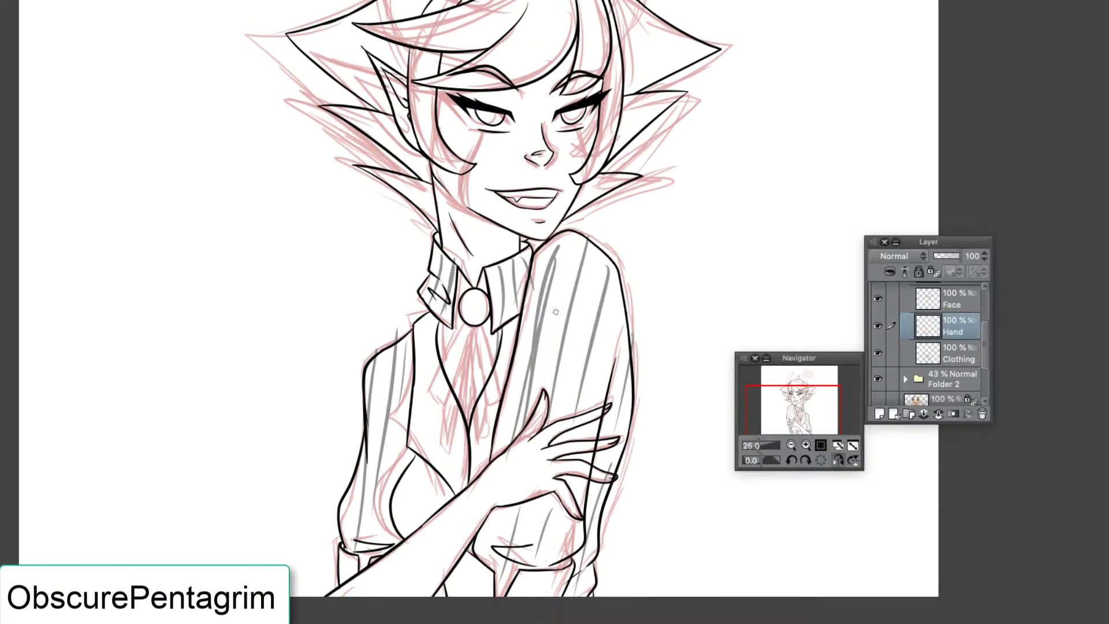
Remove the thumb outline from the hand and ink a second parallel line along the vest's edge.
{"action": "scroll", "coordinate": [588, 471], "scroll_direction": "down", "scroll_amount": 3}
{"action": "scroll", "coordinate": [587, 470], "scroll_direction": "up", "scroll_amount": 3}
{"action": "left_click_drag", "start_coordinate": [500, 458], "coordinate": [632, 458]}
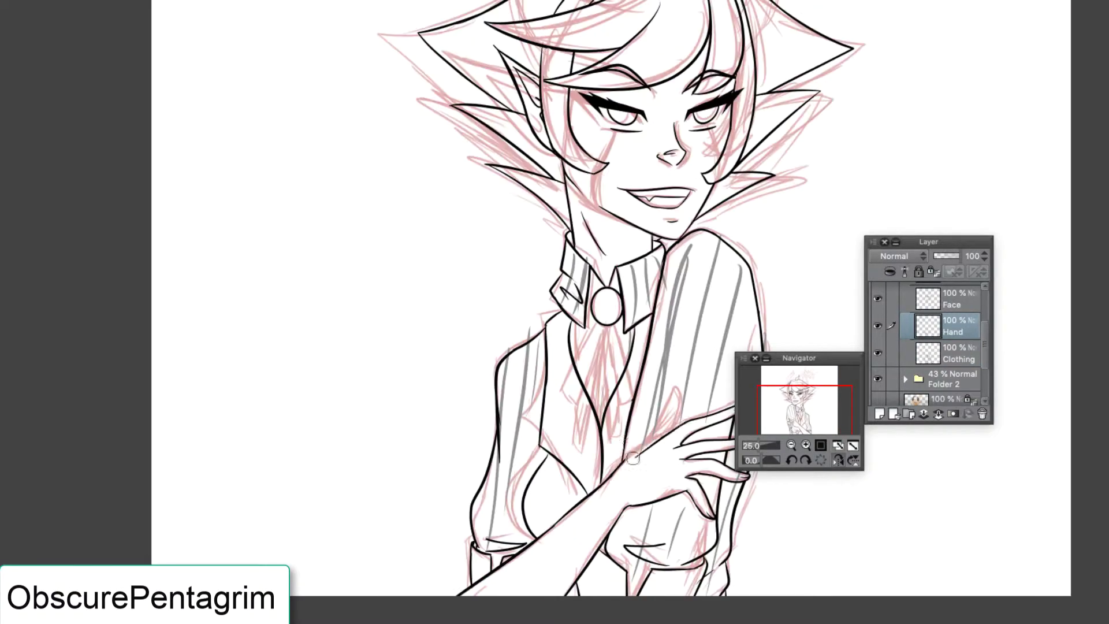
{"action": "left_click_drag", "start_coordinate": [788, 402], "coordinate": [776, 399]}
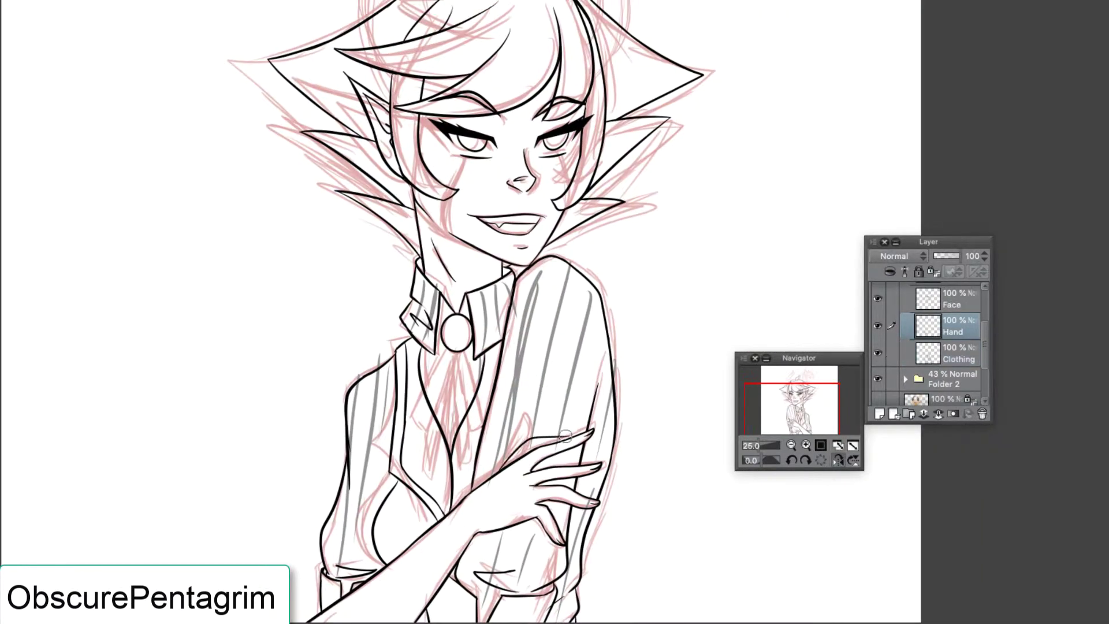
Add a layer above Hand for the crown and horns and ink the tilted crown on it.
{"action": "key", "text": "h"}
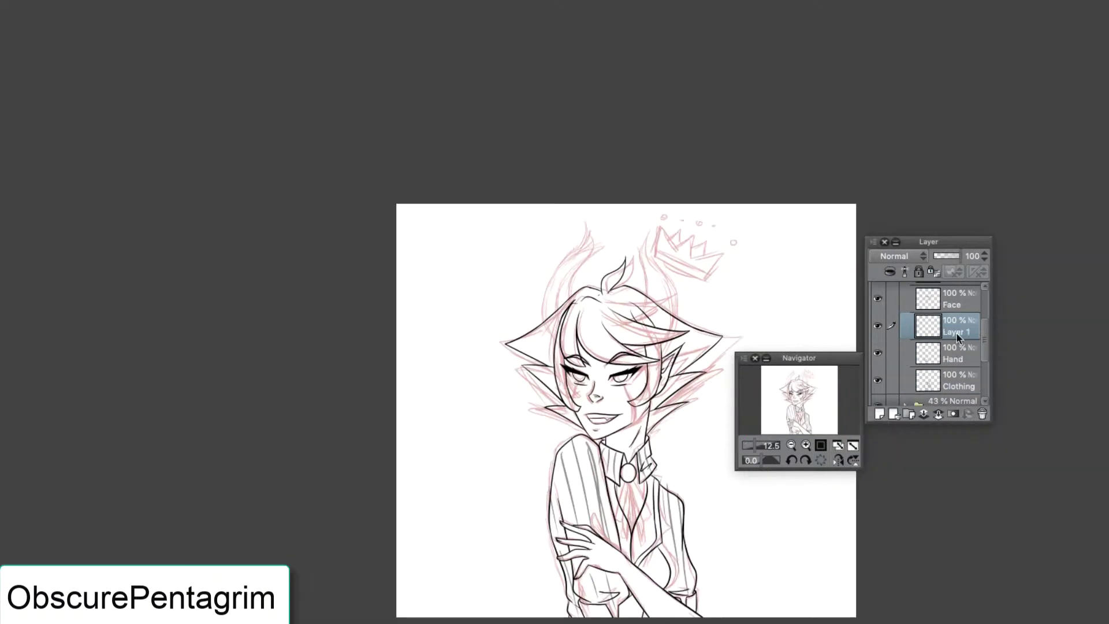
{"action": "scroll", "coordinate": [606, 287], "scroll_direction": "up", "scroll_amount": 3}
{"action": "mouse_move", "coordinate": [705, 254]}
{"action": "left_mouse_down"}
{"action": "mouse_move", "coordinate": [811, 280]}
{"action": "mouse_move", "coordinate": [768, 321]}
{"action": "left_mouse_up"}
{"action": "left_click_drag", "start_coordinate": [707, 246], "coordinate": [750, 271]}
{"action": "left_click_drag", "start_coordinate": [681, 257], "coordinate": [762, 303]}
{"action": "left_click_drag", "start_coordinate": [734, 268], "coordinate": [760, 258]}
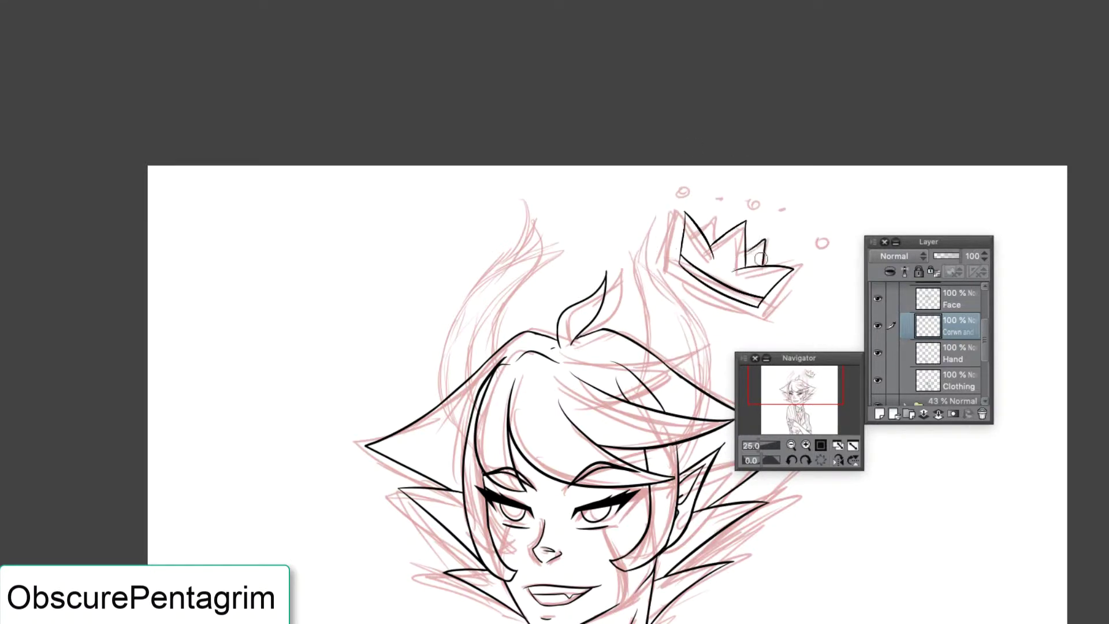
Ink the curved horn on the ear side of the head, below the crown.
{"action": "left_click_drag", "start_coordinate": [693, 342], "coordinate": [658, 351]}
{"action": "left_click_drag", "start_coordinate": [495, 210], "coordinate": [470, 384]}
{"action": "key", "text": "ctrl+z"}
{"action": "left_click_drag", "start_coordinate": [647, 211], "coordinate": [621, 376]}
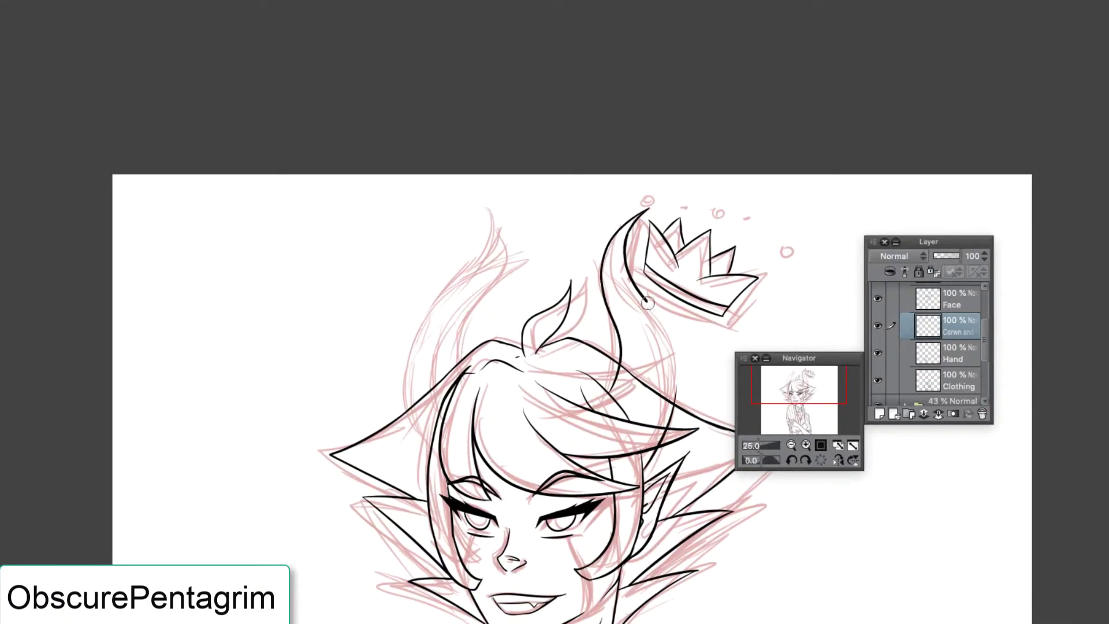
{"action": "left_click_drag", "start_coordinate": [629, 243], "coordinate": [664, 433]}
Duplicate the inked horn and transform the copy to fit the sketched horn on the opposite side.
{"action": "key", "text": "ctrl+c"}
{"action": "key", "text": "ctrl+v"}
{"action": "key", "text": "ctrl+t"}
{"action": "left_click_drag", "start_coordinate": [635, 289], "coordinate": [474, 288]}
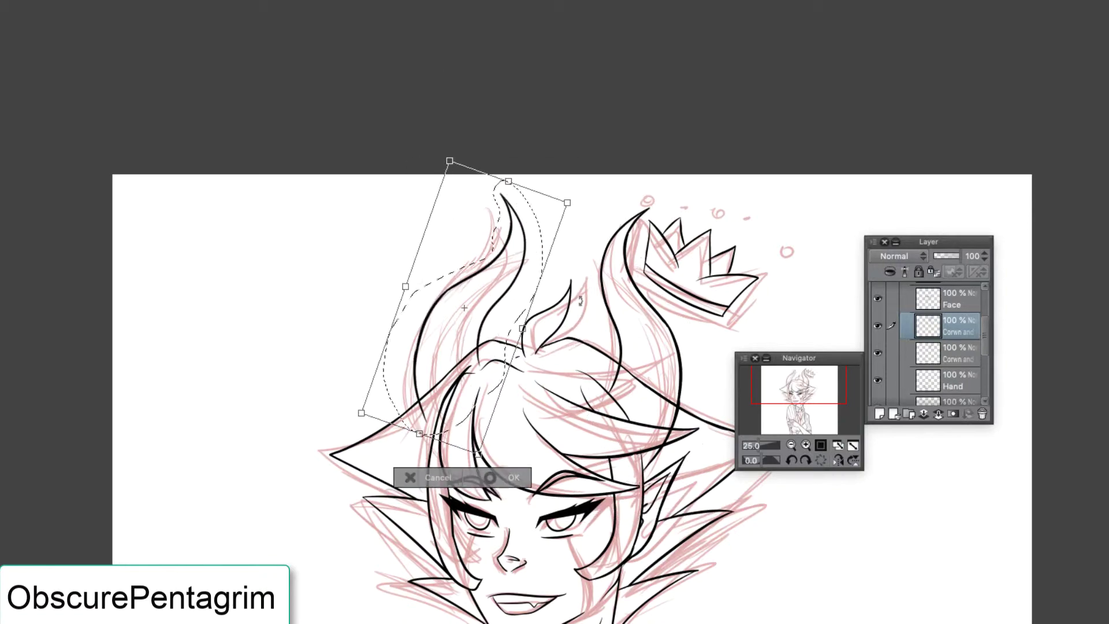
{"action": "key", "text": "Return"}
Clear the hair lines overlapping the horns and nudge the selected line art slightly into place.
{"action": "left_click_drag", "start_coordinate": [657, 436], "coordinate": [541, 398]}
{"action": "key", "text": "h"}
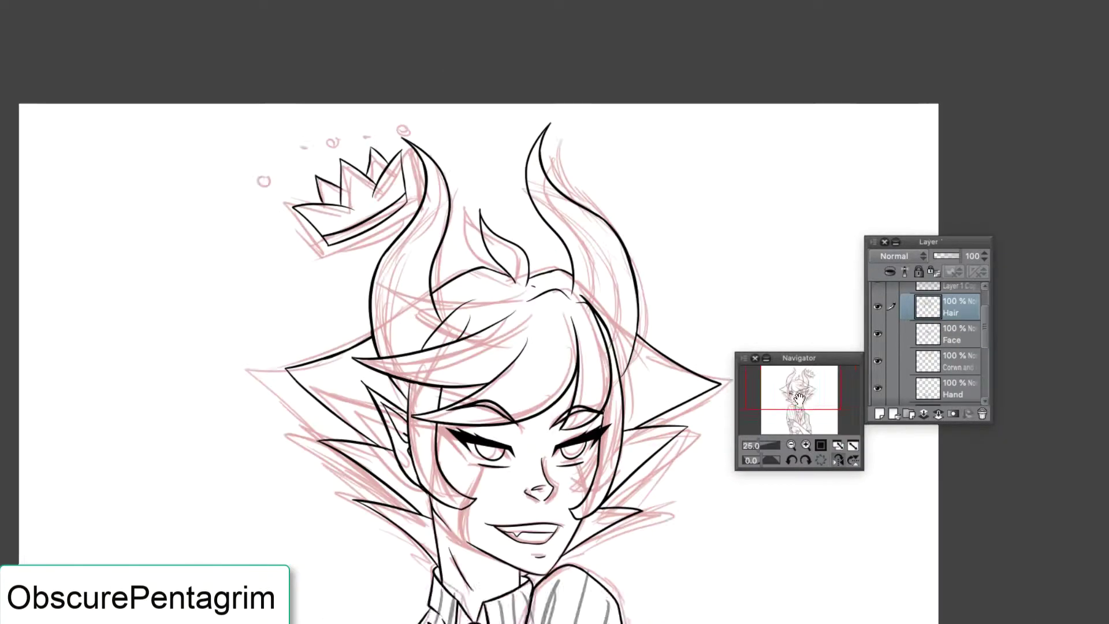
{"action": "key", "text": "h"}
{"action": "key", "text": "ctrl+t"}
{"action": "mouse_move", "coordinate": [591, 238]}
{"action": "left_mouse_down"}
{"action": "mouse_move", "coordinate": [538, 293]}
{"action": "mouse_move", "coordinate": [585, 239]}
{"action": "left_mouse_up"}
{"action": "key", "text": "Return"}
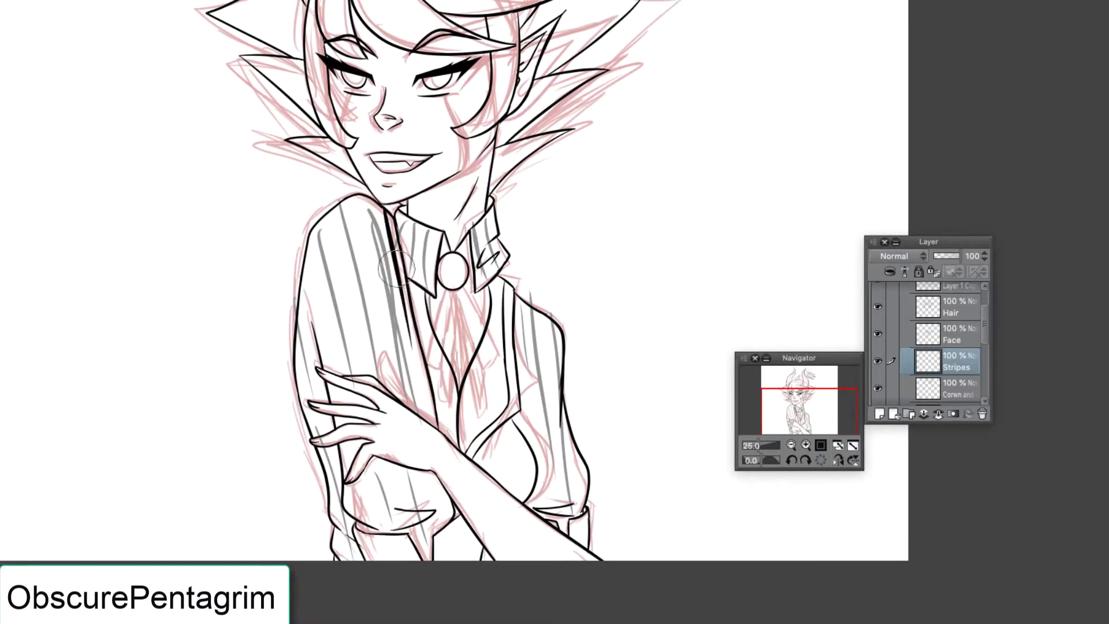
Ink thick vertical stripes along the ear-side sleeve and both collar halves on the Stripes layer.
{"action": "left_click_drag", "start_coordinate": [519, 286], "coordinate": [534, 511]}
{"action": "left_click_drag", "start_coordinate": [550, 306], "coordinate": [575, 560]}
{"action": "left_click_drag", "start_coordinate": [479, 216], "coordinate": [491, 289]}
{"action": "left_click_drag", "start_coordinate": [405, 222], "coordinate": [432, 298]}
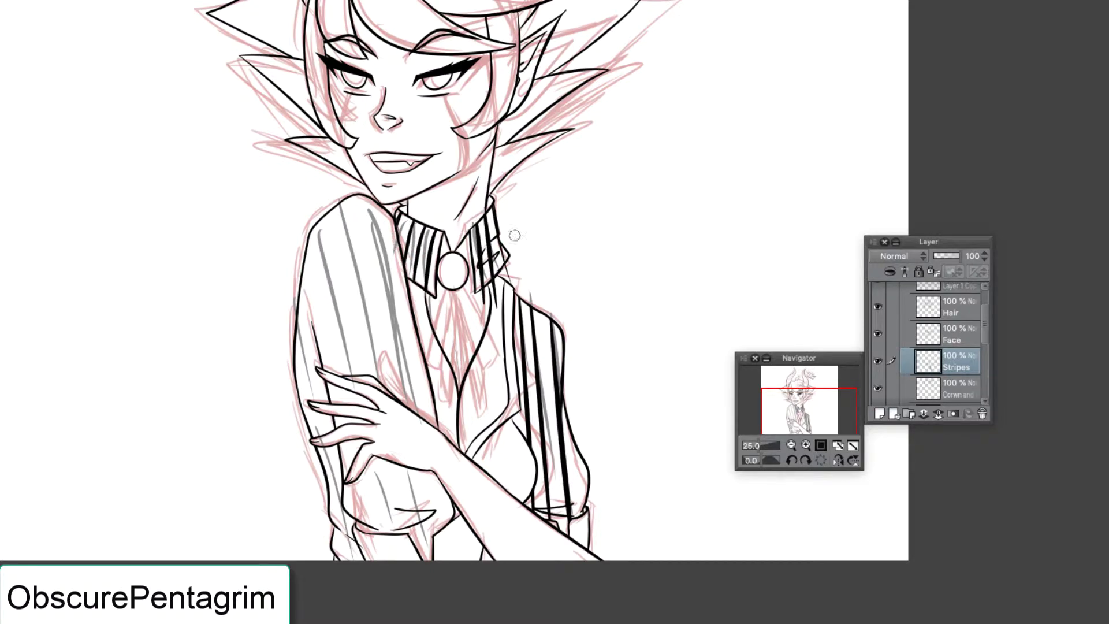
Ink thick vertical stripes down the raised-shoulder sleeve on the Stripes layer and clear them where they cross the hand.
{"action": "left_click_drag", "start_coordinate": [381, 213], "coordinate": [447, 549]}
{"action": "left_click_drag", "start_coordinate": [366, 200], "coordinate": [433, 557]}
{"action": "left_click_drag", "start_coordinate": [346, 196], "coordinate": [404, 560]}
{"action": "left_click_drag", "start_coordinate": [332, 202], "coordinate": [384, 560]}
{"action": "left_click_drag", "start_coordinate": [317, 222], "coordinate": [366, 560]}
{"action": "left_click_drag", "start_coordinate": [303, 237], "coordinate": [353, 557]}
{"action": "left_click_drag", "start_coordinate": [289, 263], "coordinate": [341, 555]}
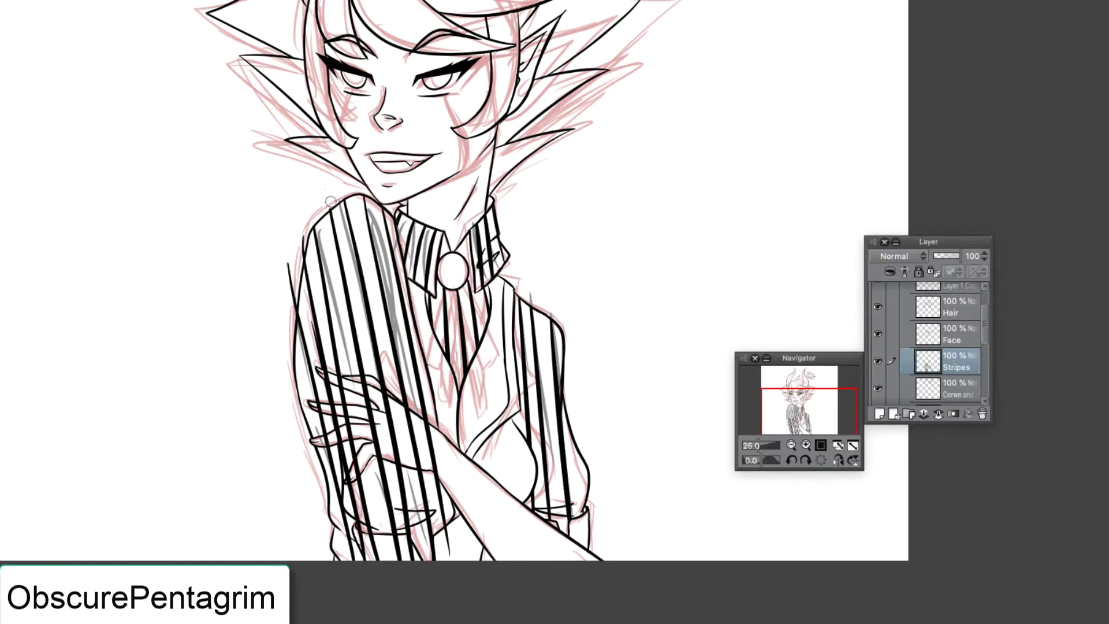
{"action": "mouse_move", "coordinate": [339, 433]}
{"action": "left_mouse_down"}
{"action": "mouse_move", "coordinate": [393, 430]}
{"action": "mouse_move", "coordinate": [406, 442]}
{"action": "left_mouse_up"}
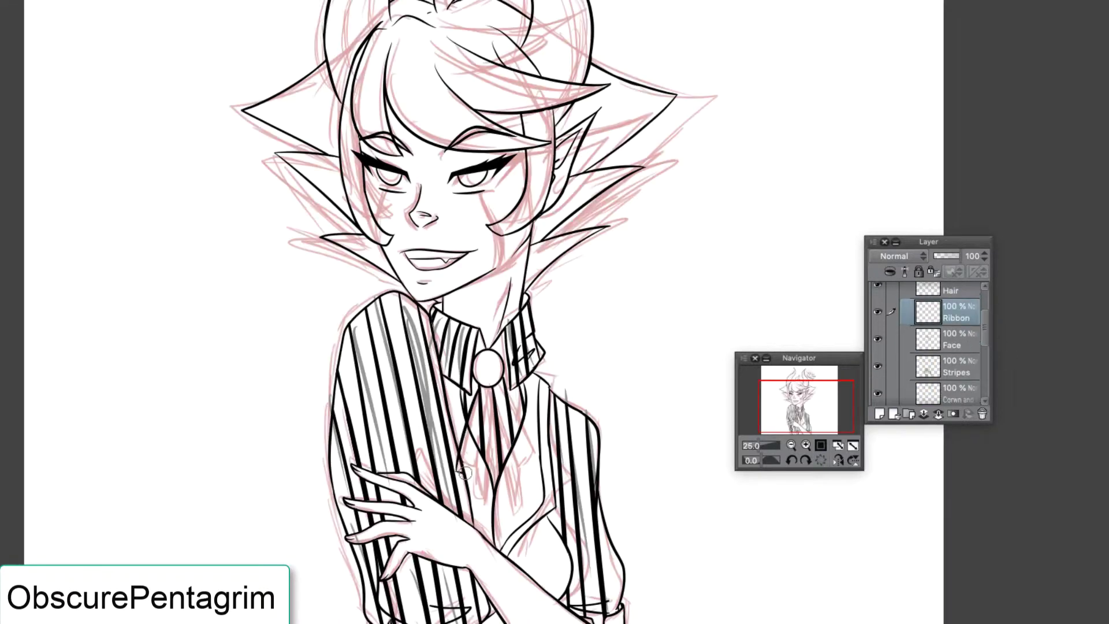
Ink the hanging ribbon tie with its tails below the round collar brooch on the Ribbon layer.
{"action": "left_click_drag", "start_coordinate": [485, 381], "coordinate": [457, 471]}
{"action": "left_click_drag", "start_coordinate": [497, 381], "coordinate": [539, 452]}
{"action": "left_click_drag", "start_coordinate": [489, 389], "coordinate": [489, 472]}
{"action": "left_click_drag", "start_coordinate": [471, 469], "coordinate": [489, 510]}
{"action": "mouse_move", "coordinate": [528, 459]}
{"action": "left_mouse_down"}
{"action": "mouse_move", "coordinate": [511, 517]}
{"action": "mouse_move", "coordinate": [463, 422]}
{"action": "left_mouse_up"}
Undo the moon charm and finish the bracelet bands around the wrist and forearm on the Hand layer.
{"action": "scroll", "coordinate": [929, 346], "scroll_direction": "down", "scroll_amount": 2}
{"action": "left_click", "coordinate": [958, 390]}
{"action": "scroll", "coordinate": [463, 422], "scroll_direction": "down", "scroll_amount": 3}
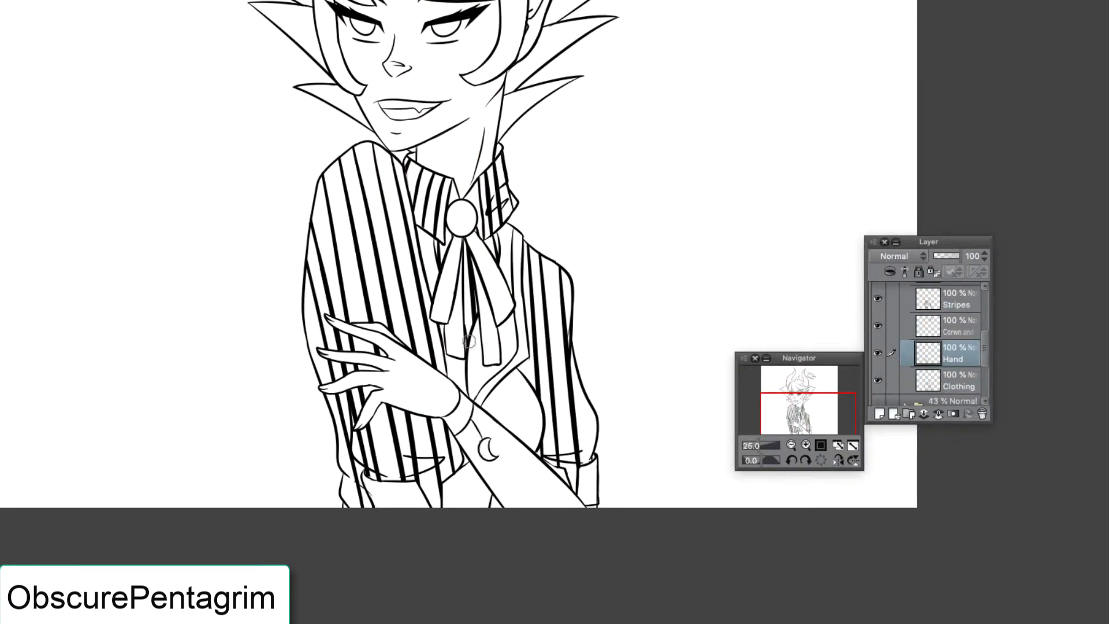
{"action": "key", "text": "ctrl+z"}
{"action": "left_click_drag", "start_coordinate": [469, 404], "coordinate": [455, 390]}
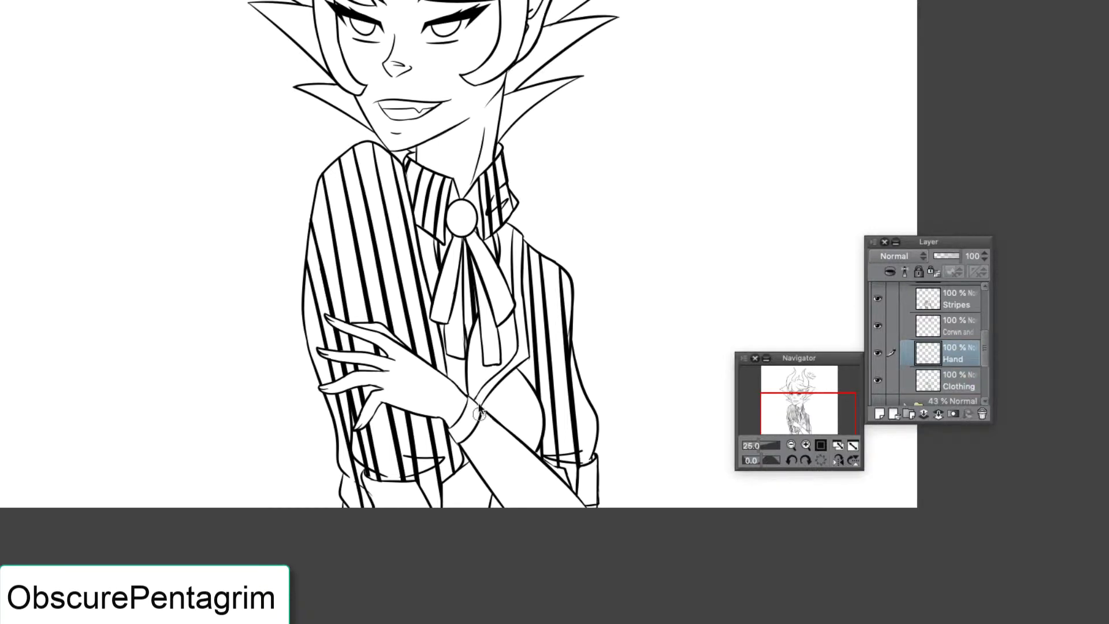
{"action": "key", "text": "h"}
{"action": "left_click", "coordinate": [838, 461]}
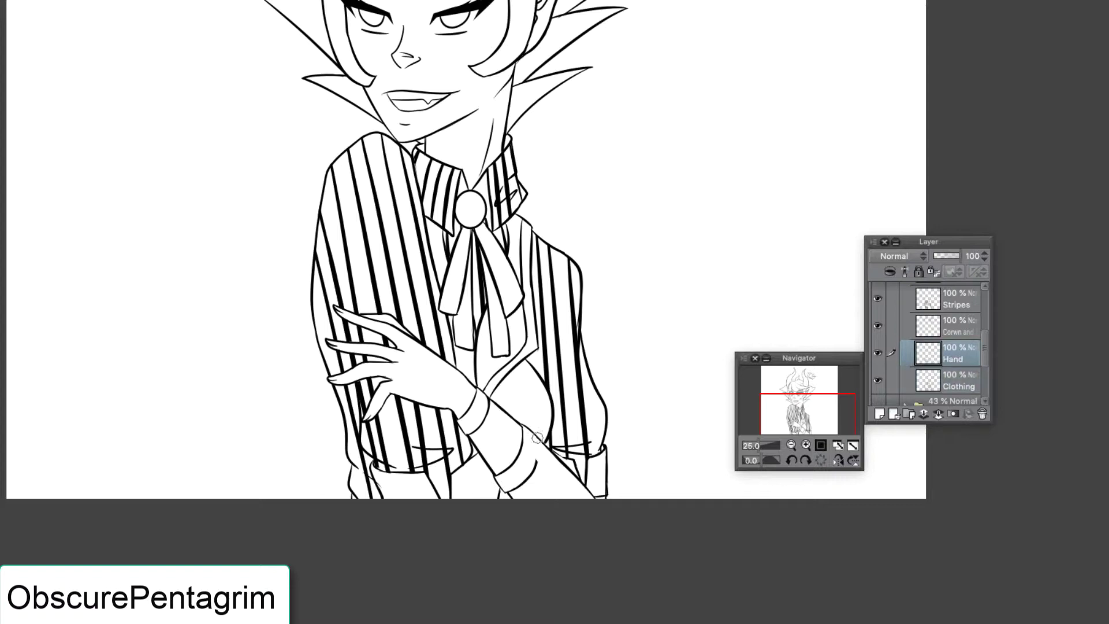
Set up a Skin folder and layer inside the Colors folder and paint flat tan over the face, ear, neck and hand.
{"action": "scroll", "coordinate": [567, 329], "scroll_direction": "up", "scroll_amount": 3}
{"action": "left_click", "coordinate": [959, 301]}
{"action": "scroll", "coordinate": [962, 312], "scroll_direction": "up", "scroll_amount": 5}
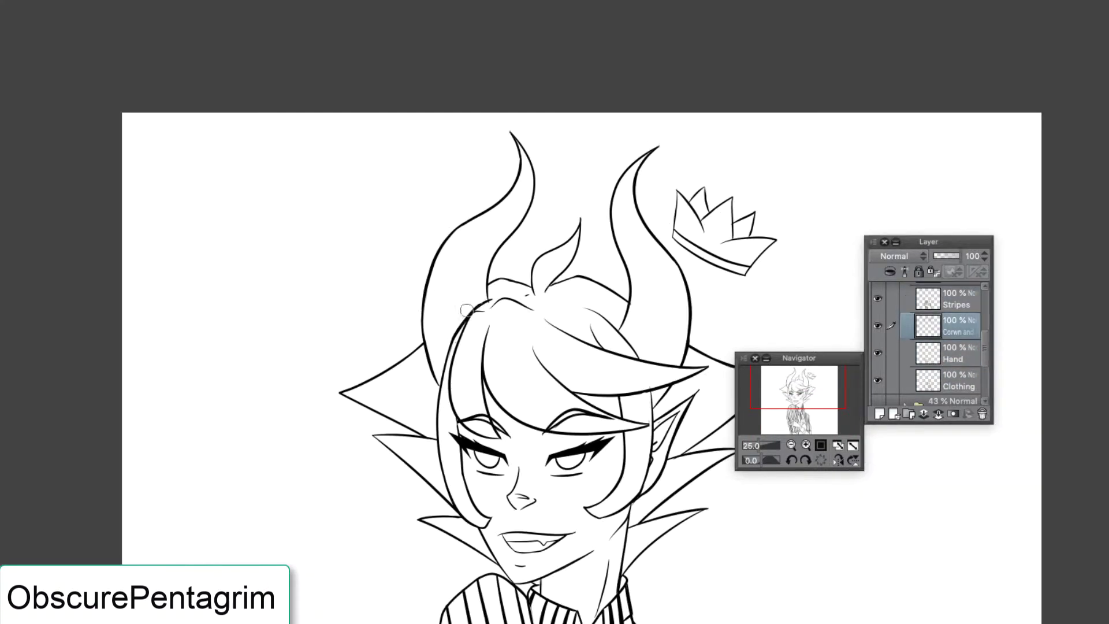
{"action": "left_click", "coordinate": [649, 381], "text": "ctrl+shift"}
{"action": "key", "text": "ctrl+minus"}
{"action": "scroll", "coordinate": [930, 347], "scroll_direction": "down", "scroll_amount": 3}
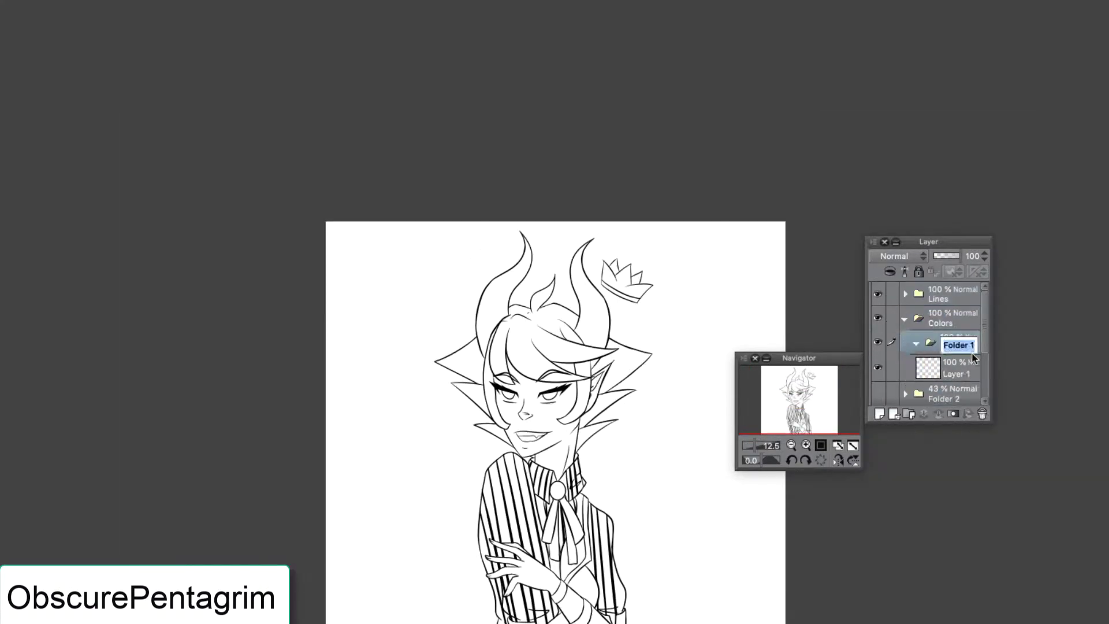
{"action": "left_click", "coordinate": [959, 307]}
{"action": "left_click_drag", "start_coordinate": [509, 398], "coordinate": [554, 473]}
{"action": "key", "text": "ctrl+plus"}
{"action": "scroll", "coordinate": [540, 295], "scroll_direction": "up", "scroll_amount": 3}
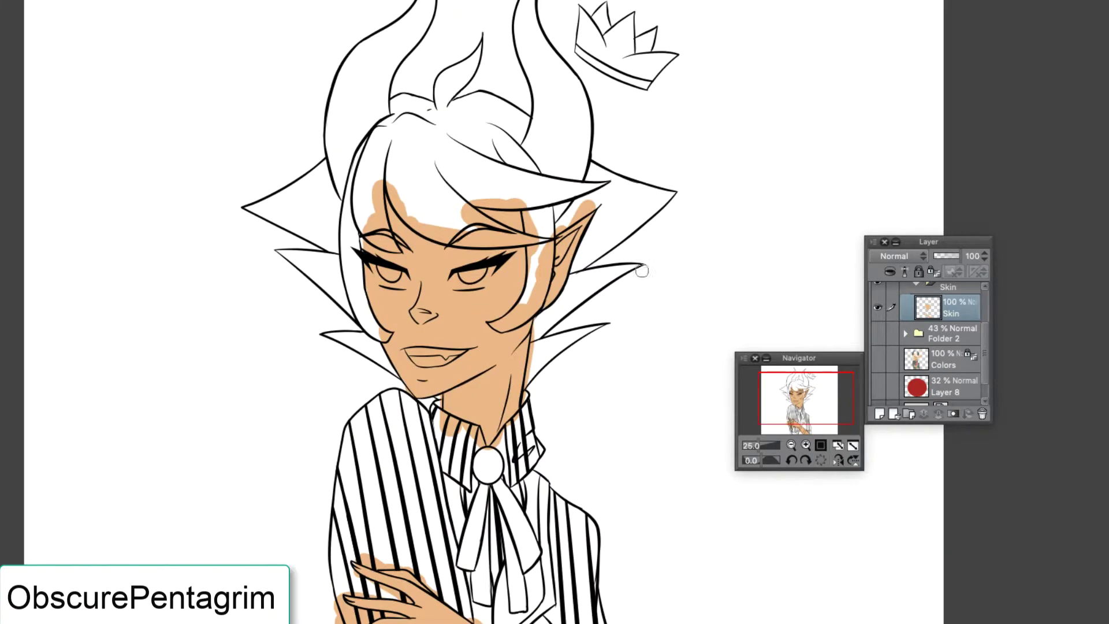
Clear the tan spilling onto the hair, around the ear and outside the fingers on the Skin layer.
{"action": "mouse_move", "coordinate": [540, 294]}
{"action": "left_mouse_down"}
{"action": "mouse_move", "coordinate": [497, 211]}
{"action": "mouse_move", "coordinate": [370, 208]}
{"action": "left_mouse_up"}
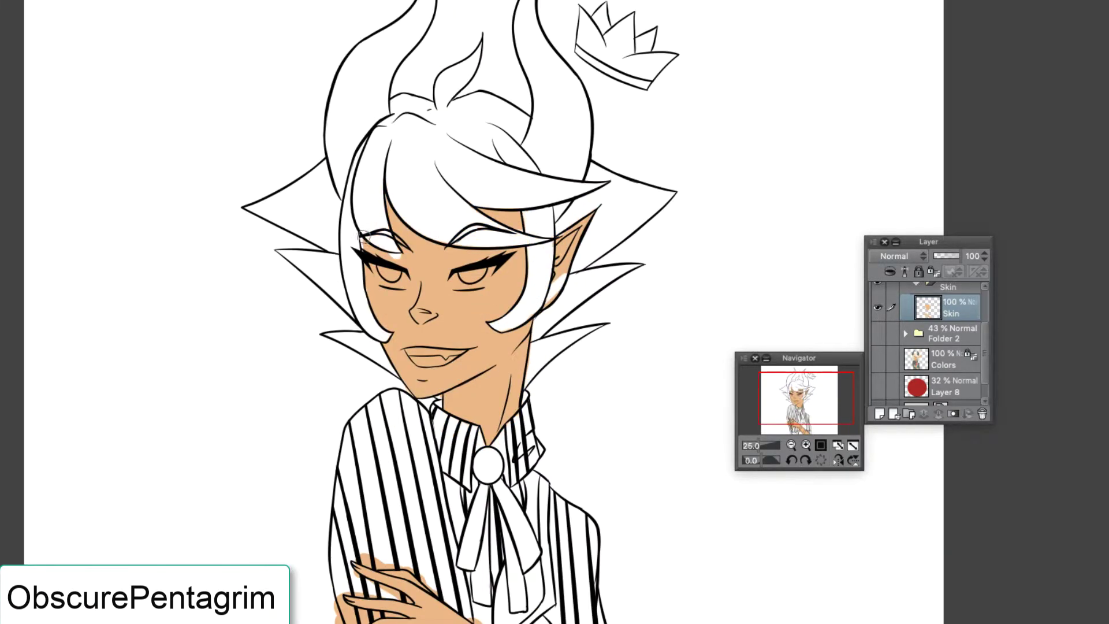
{"action": "scroll", "coordinate": [287, 334], "scroll_direction": "down", "scroll_amount": 3}
{"action": "mouse_move", "coordinate": [485, 508]}
{"action": "left_mouse_down"}
{"action": "mouse_move", "coordinate": [481, 581]}
{"action": "mouse_move", "coordinate": [399, 520]}
{"action": "mouse_move", "coordinate": [388, 474]}
{"action": "left_mouse_up"}
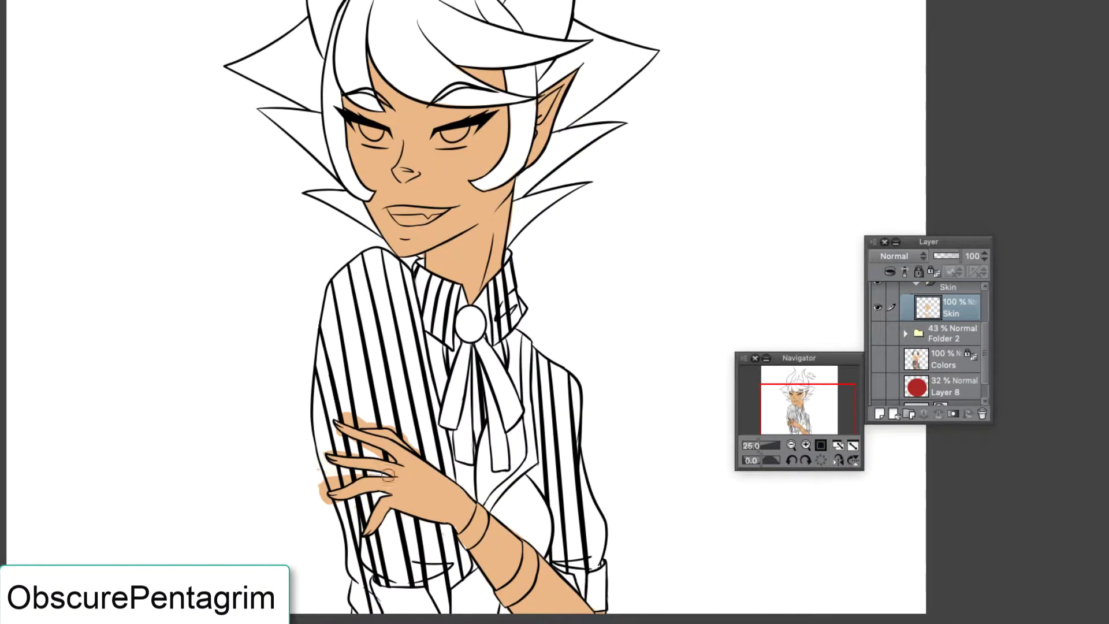
{"action": "left_click_drag", "start_coordinate": [361, 407], "coordinate": [393, 439]}
Paint darker skin shadows under the fringe, along the jaw, in the ear and on the neck on a clipped layer above Skin.
{"action": "scroll", "coordinate": [554, 312], "scroll_direction": "up", "scroll_amount": 3}
{"action": "left_click", "coordinate": [554, 312], "text": "ctrl+shift"}
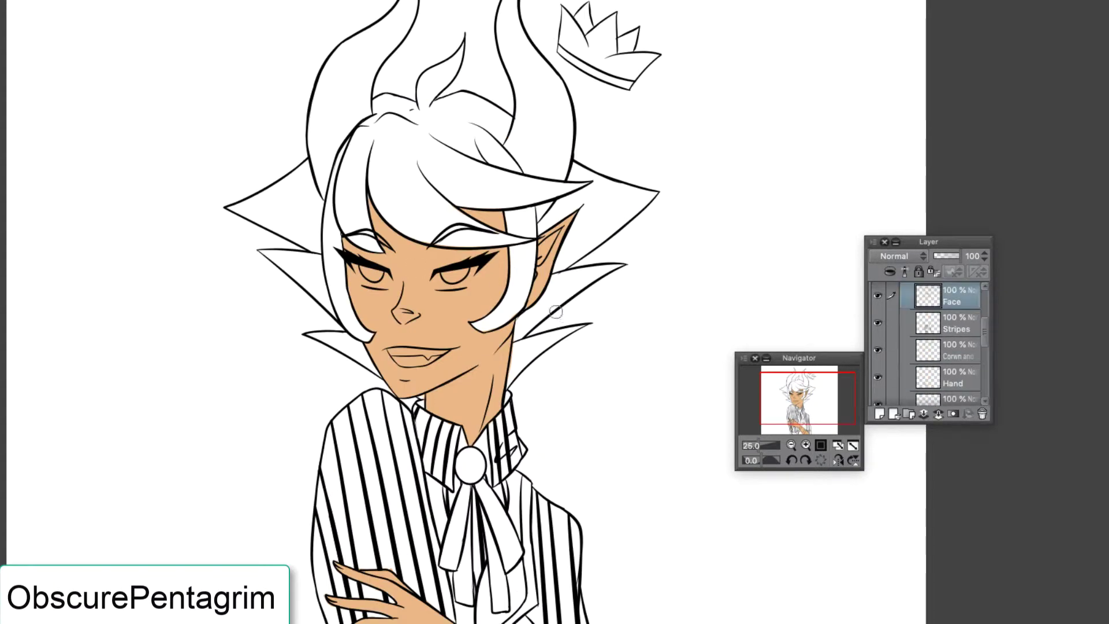
{"action": "left_click", "coordinate": [439, 324], "text": "ctrl+shift"}
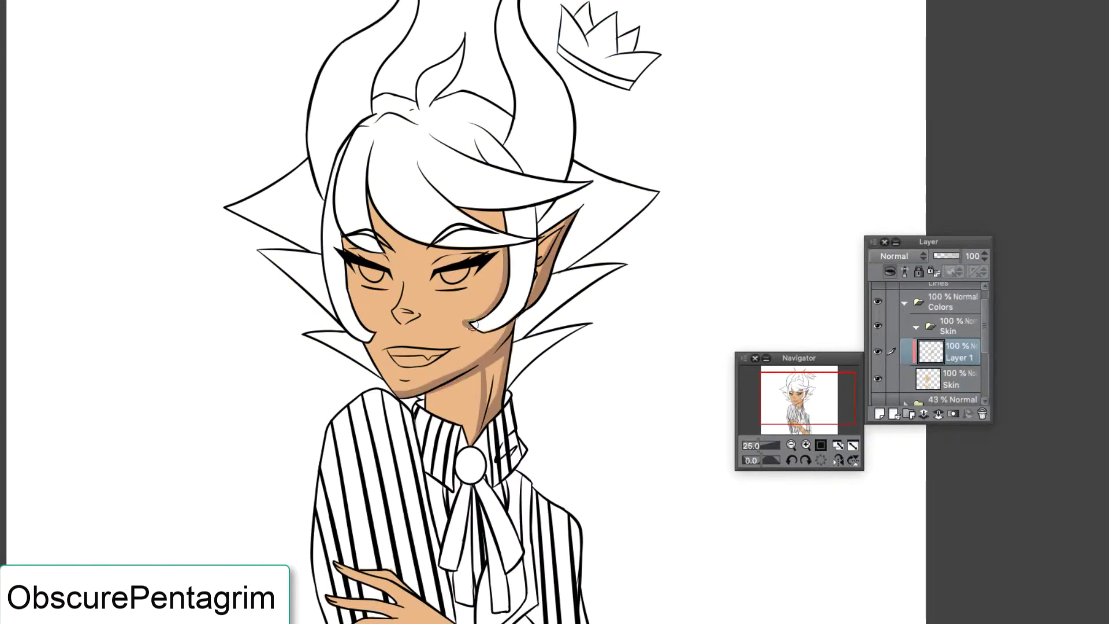
{"action": "mouse_move", "coordinate": [508, 323]}
{"action": "left_mouse_down"}
{"action": "mouse_move", "coordinate": [439, 427]}
{"action": "mouse_move", "coordinate": [474, 243]}
{"action": "mouse_move", "coordinate": [549, 260]}
{"action": "mouse_move", "coordinate": [401, 327]}
{"action": "left_mouse_up"}
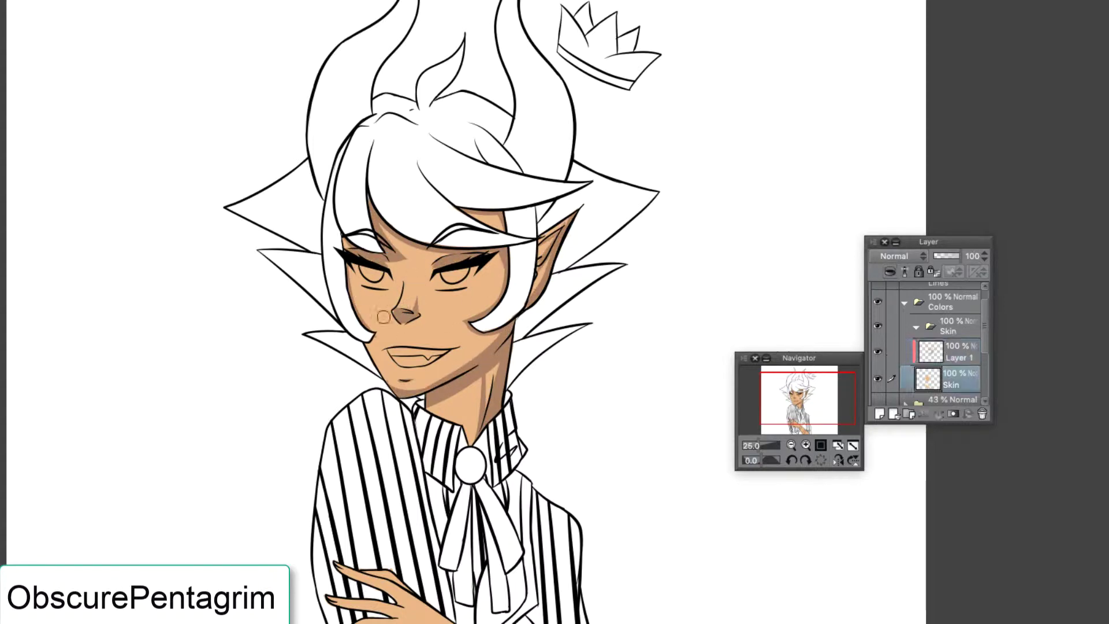
Shade the hand and forearm, and clear the skin colour from inside both bracelets.
{"action": "scroll", "coordinate": [404, 309], "scroll_direction": "down", "scroll_amount": 5}
{"action": "mouse_move", "coordinate": [502, 524]}
{"action": "left_mouse_down"}
{"action": "mouse_move", "coordinate": [473, 520]}
{"action": "mouse_move", "coordinate": [446, 495]}
{"action": "left_mouse_up"}
{"action": "left_click", "coordinate": [462, 508], "text": "ctrl+shift"}
{"action": "left_click", "coordinate": [364, 426], "text": "ctrl+shift"}
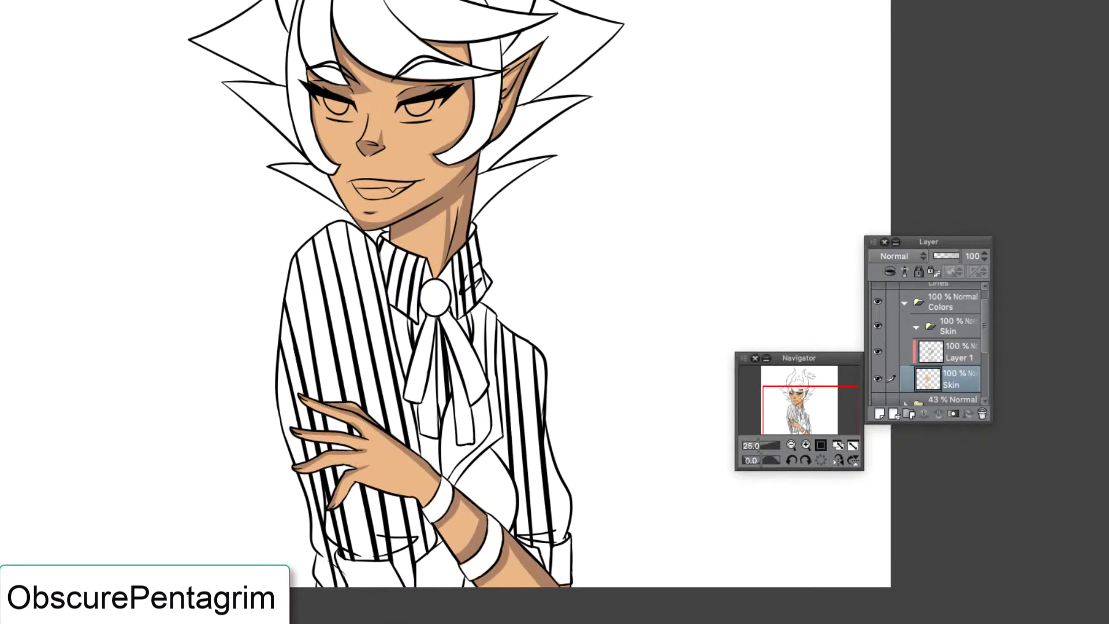
Set up a Hair folder and layer below the Skin folder and paint flat cream over all the hair.
{"action": "scroll", "coordinate": [358, 445], "scroll_direction": "up", "scroll_amount": 3}
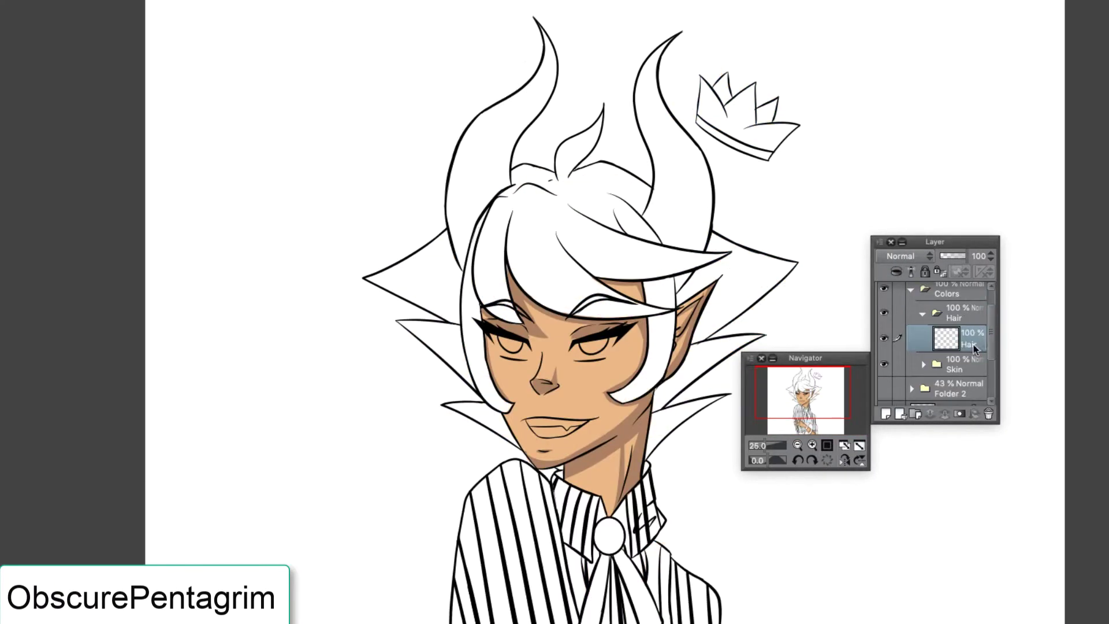
{"action": "left_click_drag", "start_coordinate": [606, 144], "coordinate": [774, 323]}
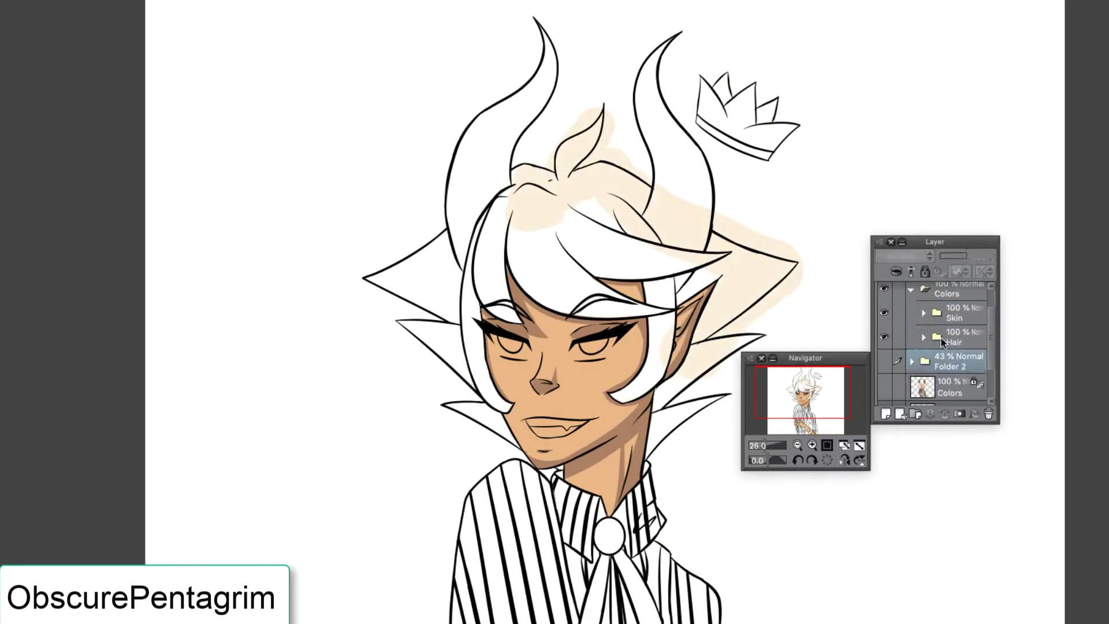
{"action": "left_click_drag", "start_coordinate": [415, 416], "coordinate": [437, 220]}
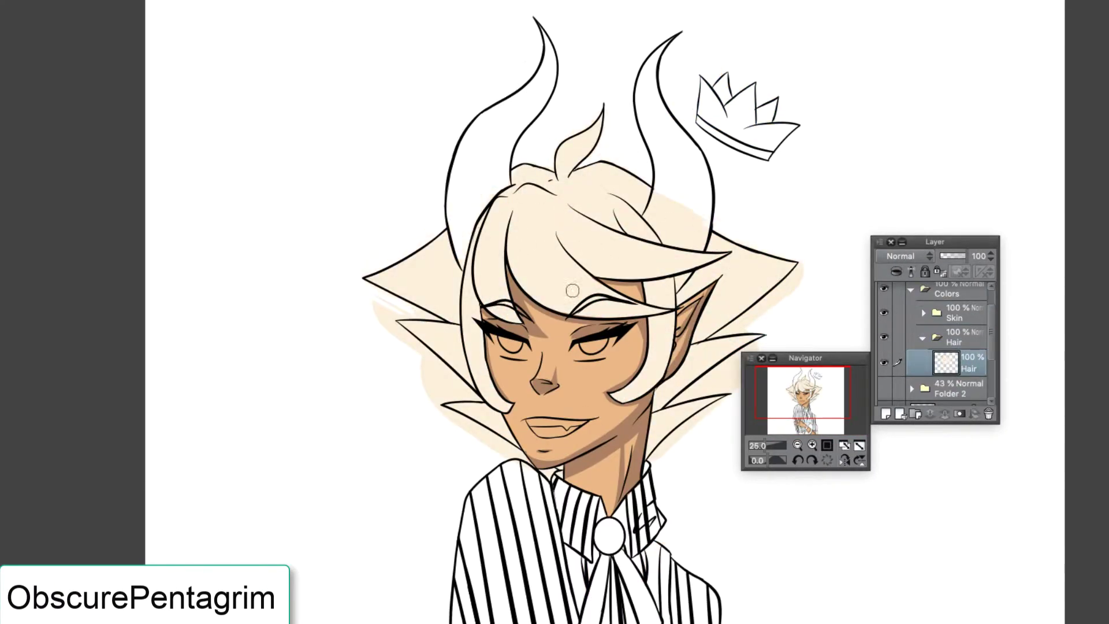
Fill the remaining gaps in the cream hair colour beside the ear-side horn and along the spikes.
{"action": "key", "text": "h"}
{"action": "key", "text": "h"}
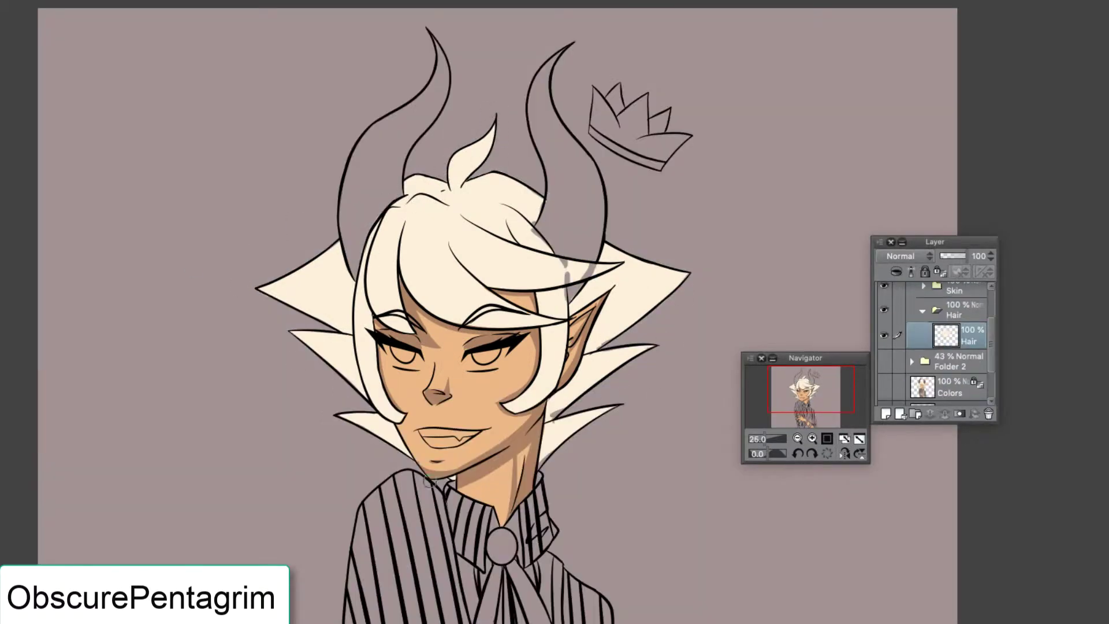
{"action": "left_click_drag", "start_coordinate": [604, 261], "coordinate": [560, 276]}
{"action": "left_click_drag", "start_coordinate": [516, 172], "coordinate": [551, 199]}
{"action": "left_click_drag", "start_coordinate": [600, 346], "coordinate": [658, 343]}
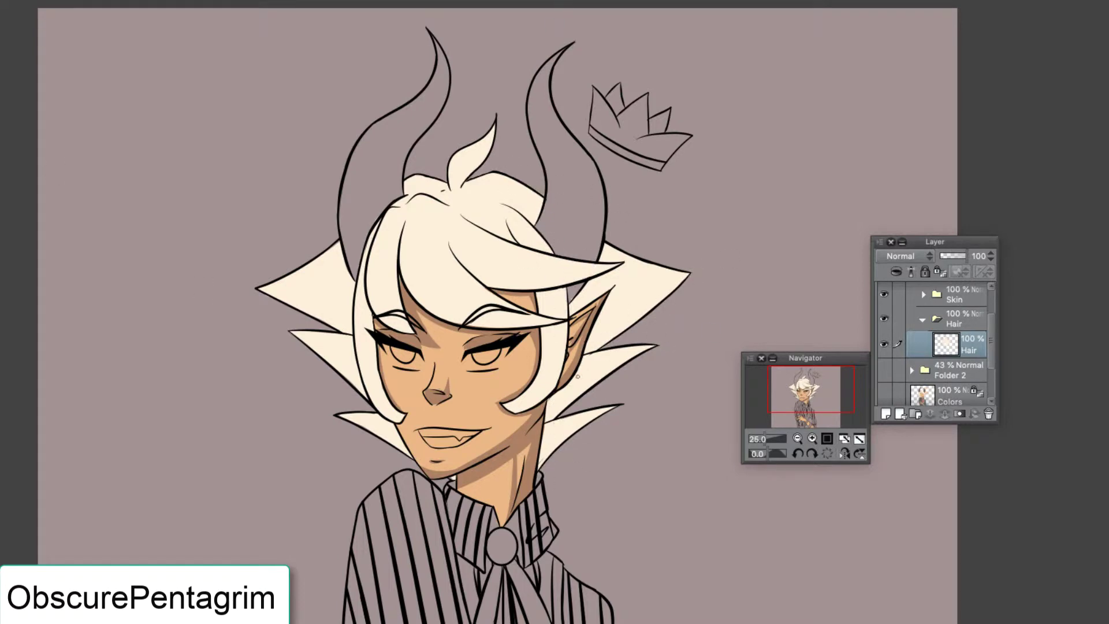
Paint tan shadows on the outer hair spikes and the hair behind the horns on a new clipped layer above Hair.
{"action": "key", "text": "ctrl+shift+n"}
{"action": "left_click_drag", "start_coordinate": [670, 260], "coordinate": [612, 329]}
{"action": "left_click_drag", "start_coordinate": [641, 289], "coordinate": [583, 370]}
{"action": "left_click_drag", "start_coordinate": [647, 352], "coordinate": [542, 462]}
{"action": "mouse_move", "coordinate": [344, 242]}
{"action": "left_mouse_down"}
{"action": "mouse_move", "coordinate": [323, 323]}
{"action": "mouse_move", "coordinate": [346, 318]}
{"action": "left_mouse_up"}
{"action": "left_click_drag", "start_coordinate": [341, 335], "coordinate": [355, 374]}
{"action": "left_click_drag", "start_coordinate": [540, 202], "coordinate": [500, 174]}
{"action": "left_click_drag", "start_coordinate": [404, 173], "coordinate": [448, 194]}
{"action": "left_click_drag", "start_coordinate": [462, 191], "coordinate": [534, 202]}
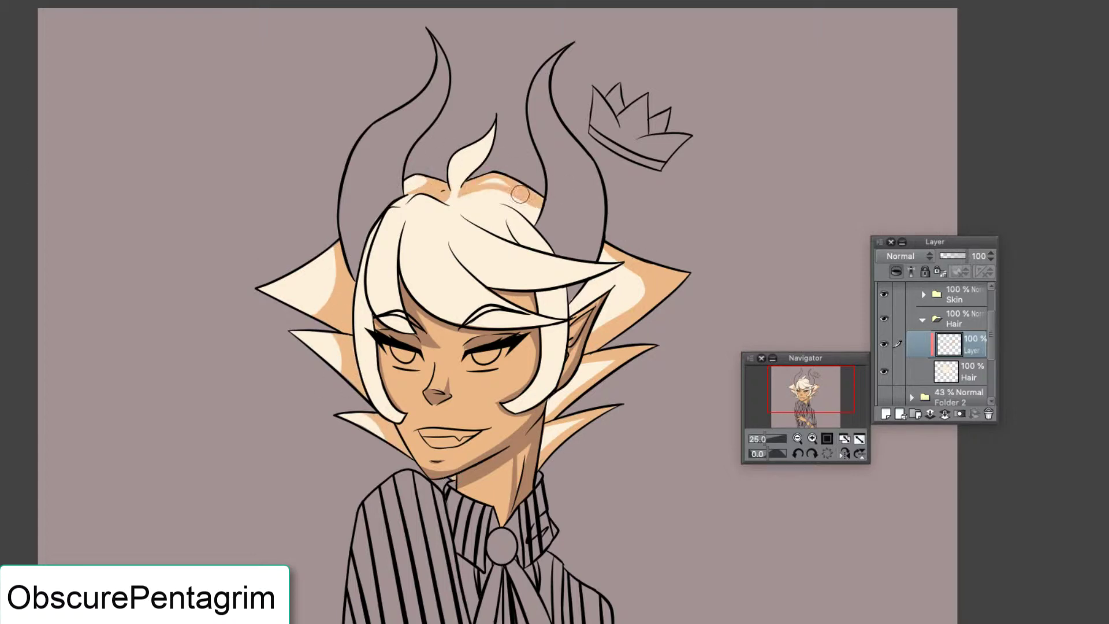
Shade the hair tuft, the swept fringe and the side locks in tan on the clipped hair shadow layer.
{"action": "left_click", "coordinate": [973, 363]}
{"action": "left_click", "coordinate": [974, 355]}
{"action": "left_click_drag", "start_coordinate": [497, 127], "coordinate": [462, 196]}
{"action": "left_click_drag", "start_coordinate": [450, 243], "coordinate": [520, 323]}
{"action": "left_click_drag", "start_coordinate": [554, 266], "coordinate": [427, 321]}
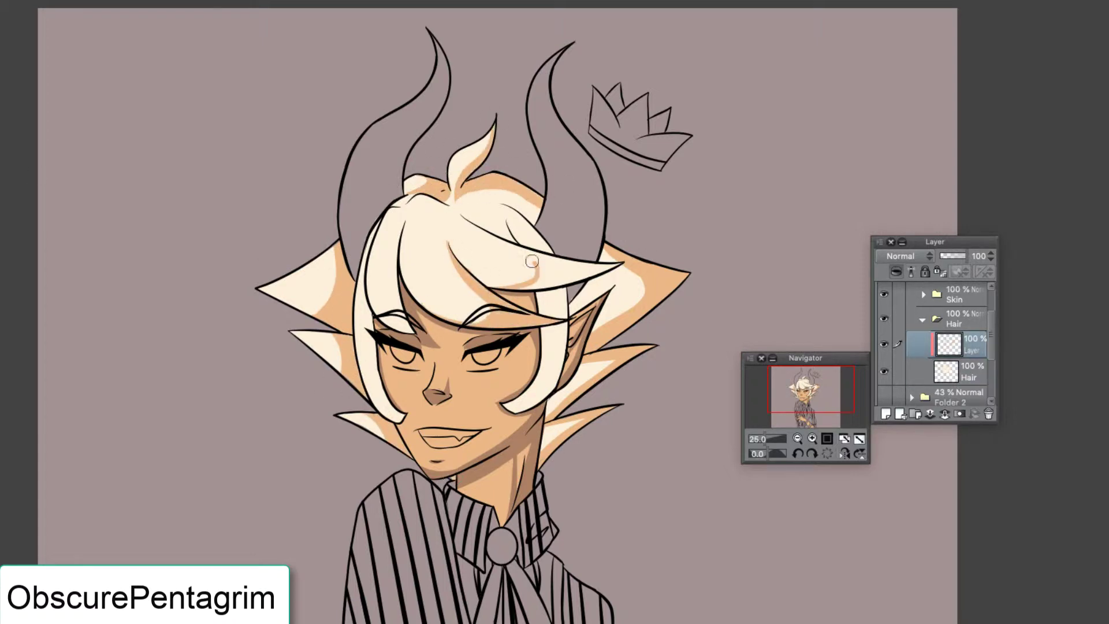
{"action": "mouse_move", "coordinate": [614, 248]}
{"action": "left_mouse_down"}
{"action": "mouse_move", "coordinate": [549, 262]}
{"action": "mouse_move", "coordinate": [468, 222]}
{"action": "left_mouse_up"}
{"action": "left_click_drag", "start_coordinate": [563, 289], "coordinate": [556, 354]}
{"action": "left_click_drag", "start_coordinate": [401, 228], "coordinate": [375, 413]}
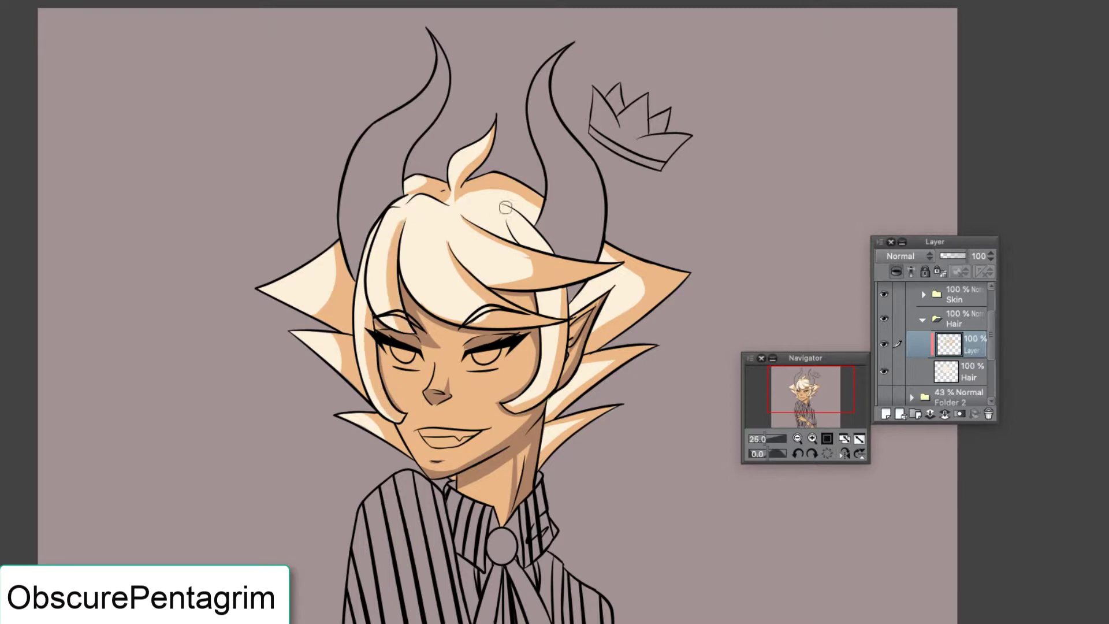
Deepen the hair spike shadows on a clipped Multiply layer at 59% opacity and the neck shadow on a new clipped skin layer.
{"action": "key", "text": "ctrl+shift+n"}
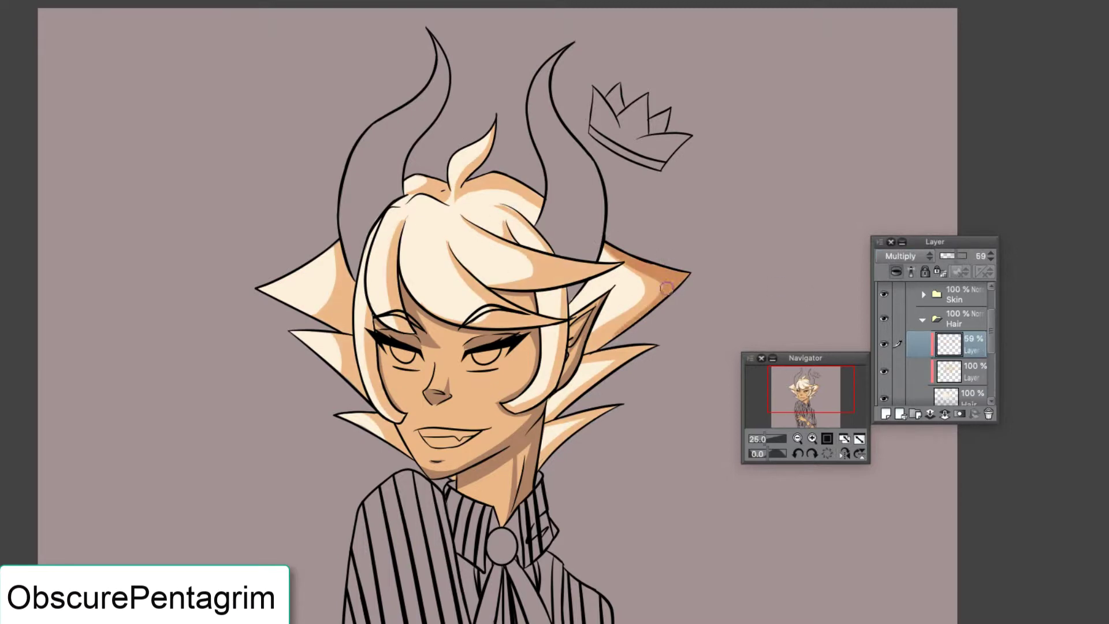
{"action": "left_click_drag", "start_coordinate": [635, 263], "coordinate": [682, 276]}
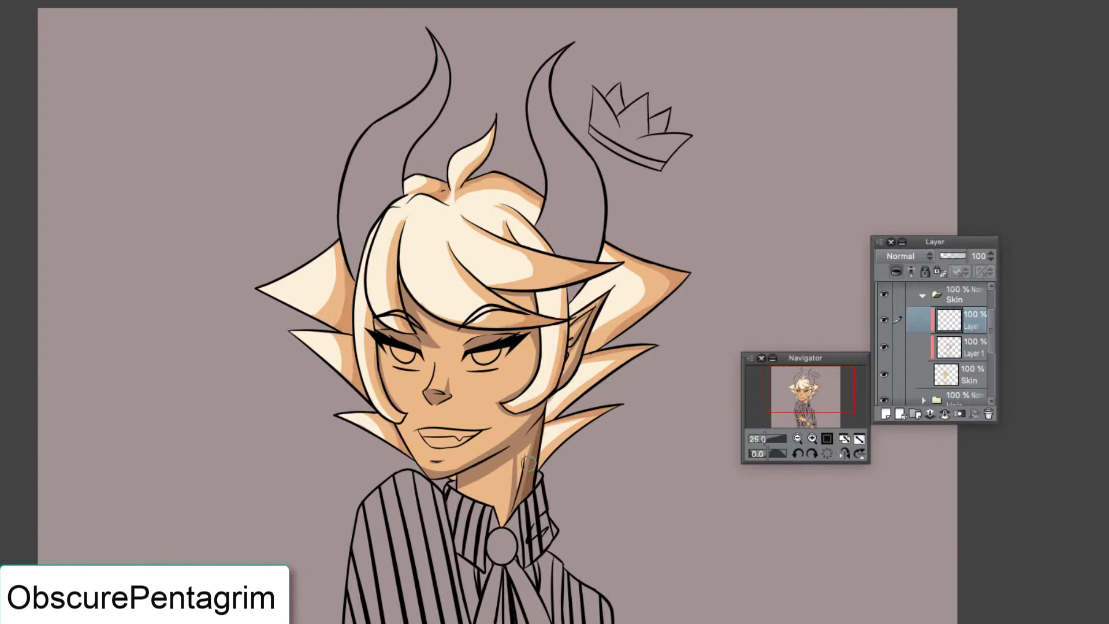
{"action": "left_click_drag", "start_coordinate": [524, 497], "coordinate": [539, 415]}
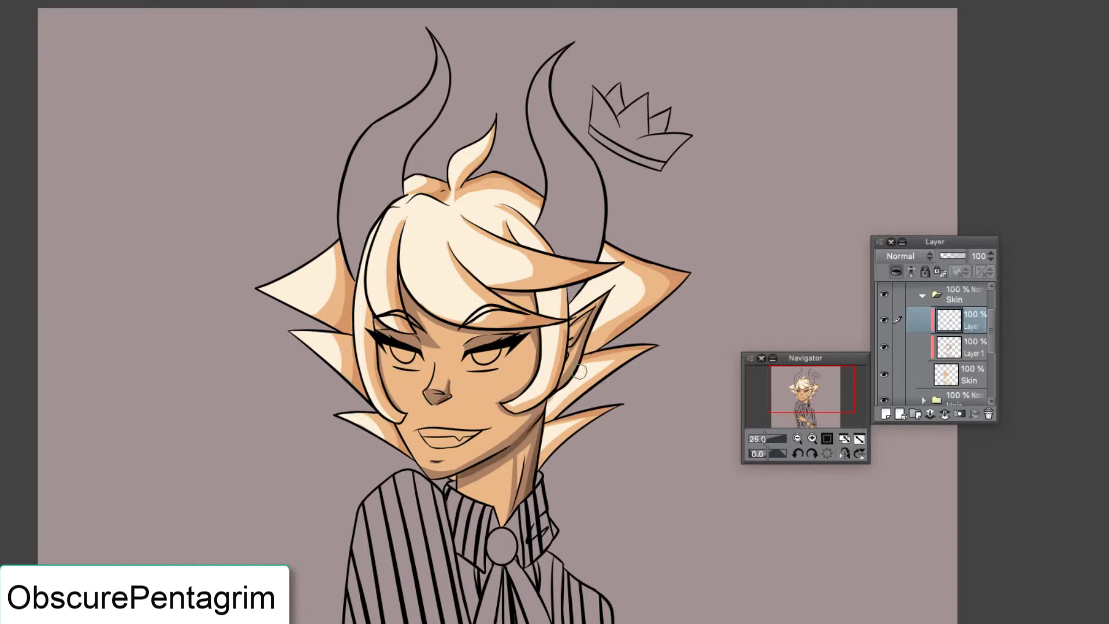
Paint both horns flat dark grey on a Horns layer and shade their edges in dark blue-grey on clipped layers.
{"action": "scroll", "coordinate": [530, 274], "scroll_direction": "down", "scroll_amount": 6}
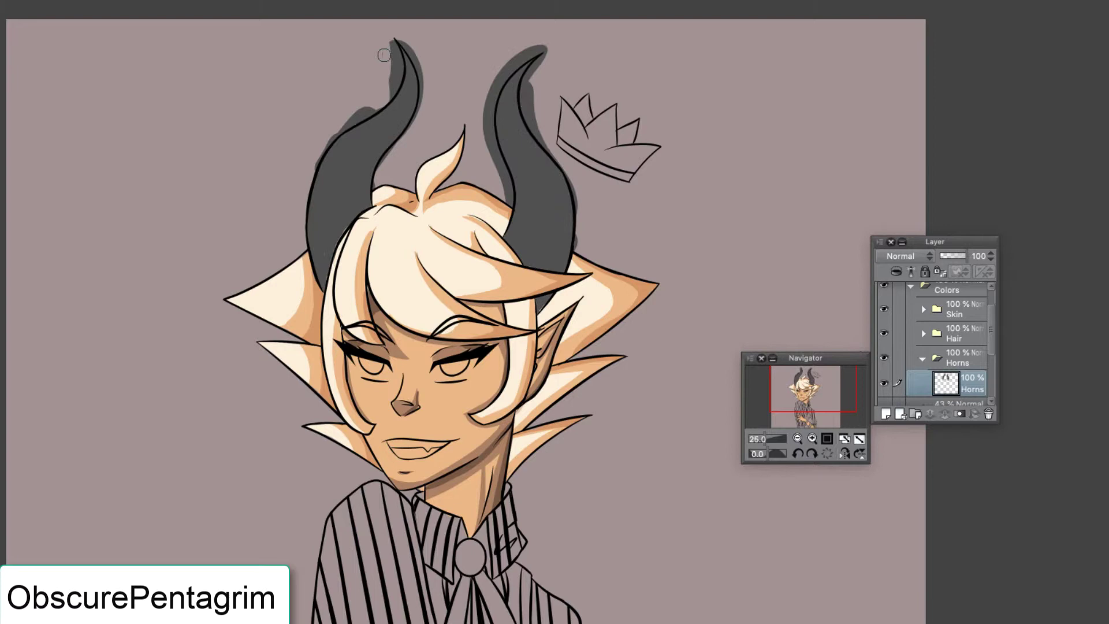
{"action": "mouse_move", "coordinate": [383, 54]}
{"action": "left_mouse_down"}
{"action": "mouse_move", "coordinate": [346, 133]}
{"action": "mouse_move", "coordinate": [527, 32]}
{"action": "mouse_move", "coordinate": [569, 191]}
{"action": "left_mouse_up"}
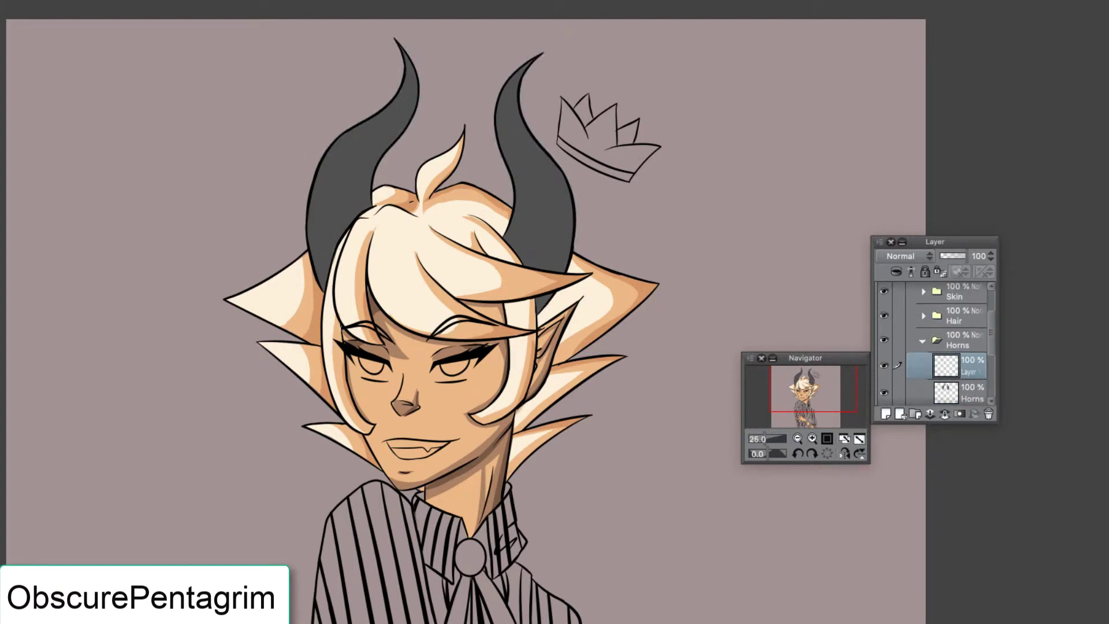
{"action": "mouse_move", "coordinate": [537, 86]}
{"action": "left_mouse_down"}
{"action": "mouse_move", "coordinate": [554, 202]}
{"action": "mouse_move", "coordinate": [381, 265]}
{"action": "mouse_move", "coordinate": [512, 109]}
{"action": "mouse_move", "coordinate": [557, 260]}
{"action": "left_mouse_up"}
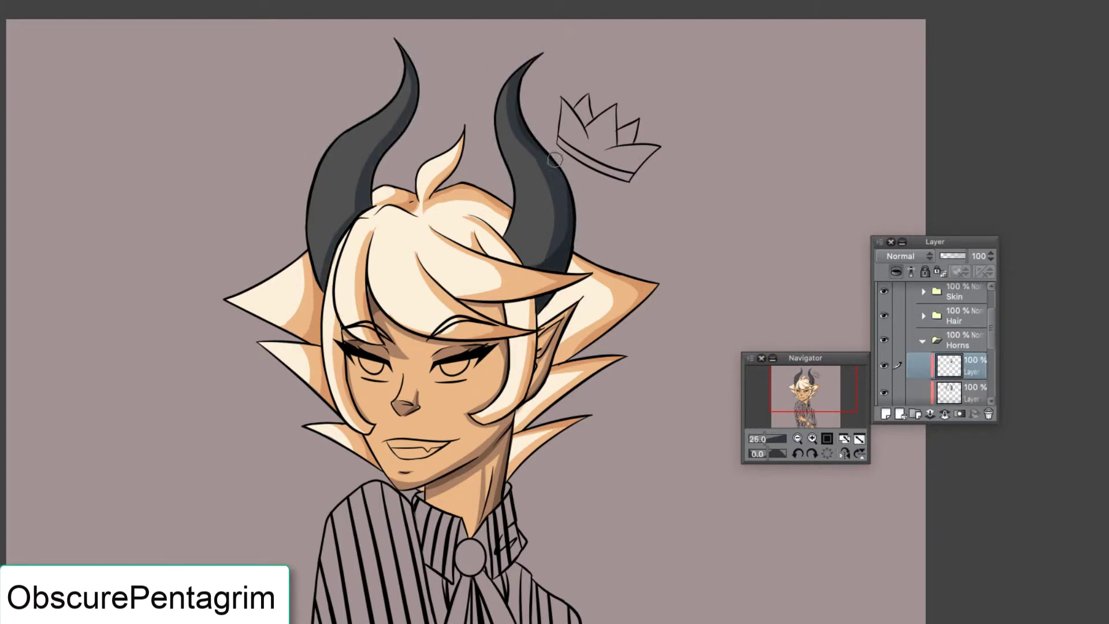
{"action": "left_click_drag", "start_coordinate": [329, 278], "coordinate": [369, 185]}
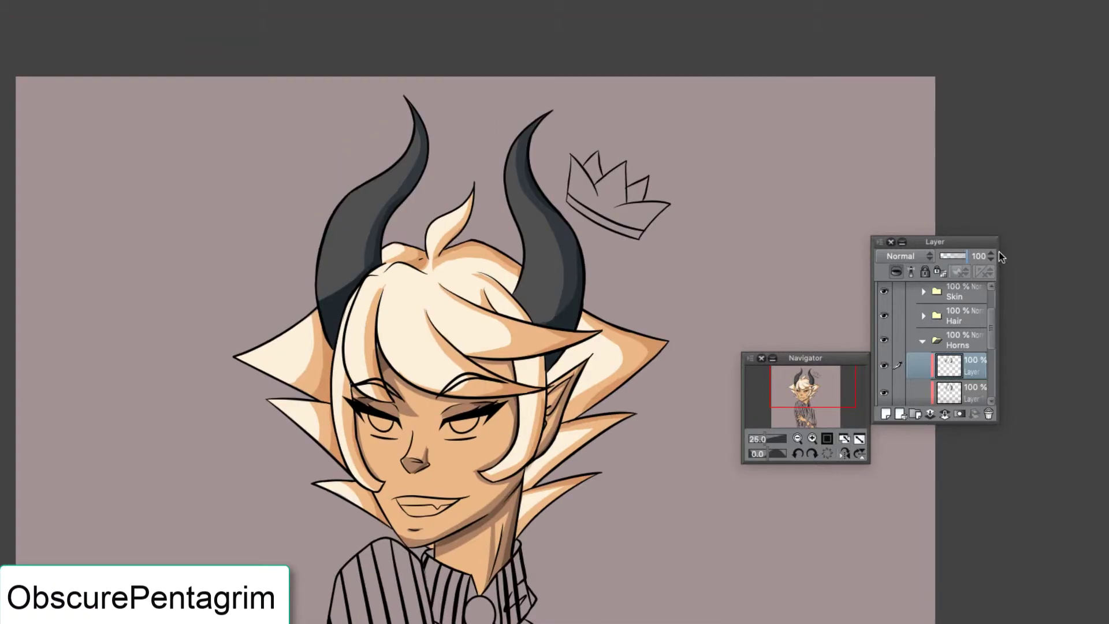
Paint soft lighter highlights along both horns on a new layer in the Horns folder.
{"action": "left_click_drag", "start_coordinate": [416, 173], "coordinate": [411, 126]}
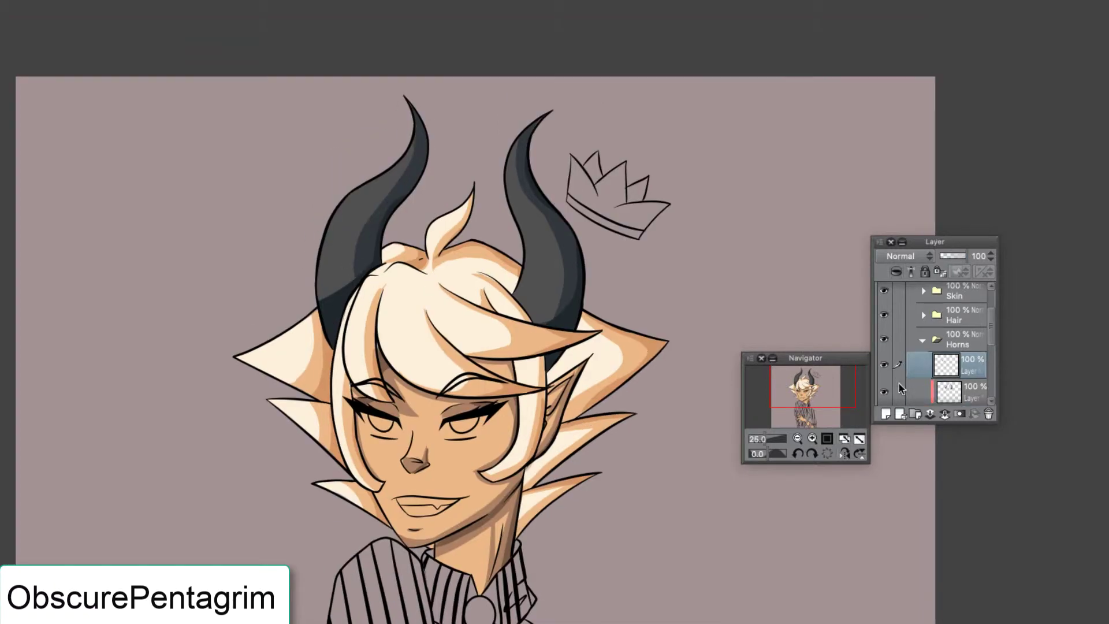
{"action": "left_click_drag", "start_coordinate": [411, 125], "coordinate": [355, 272]}
{"action": "left_click_drag", "start_coordinate": [523, 145], "coordinate": [563, 311]}
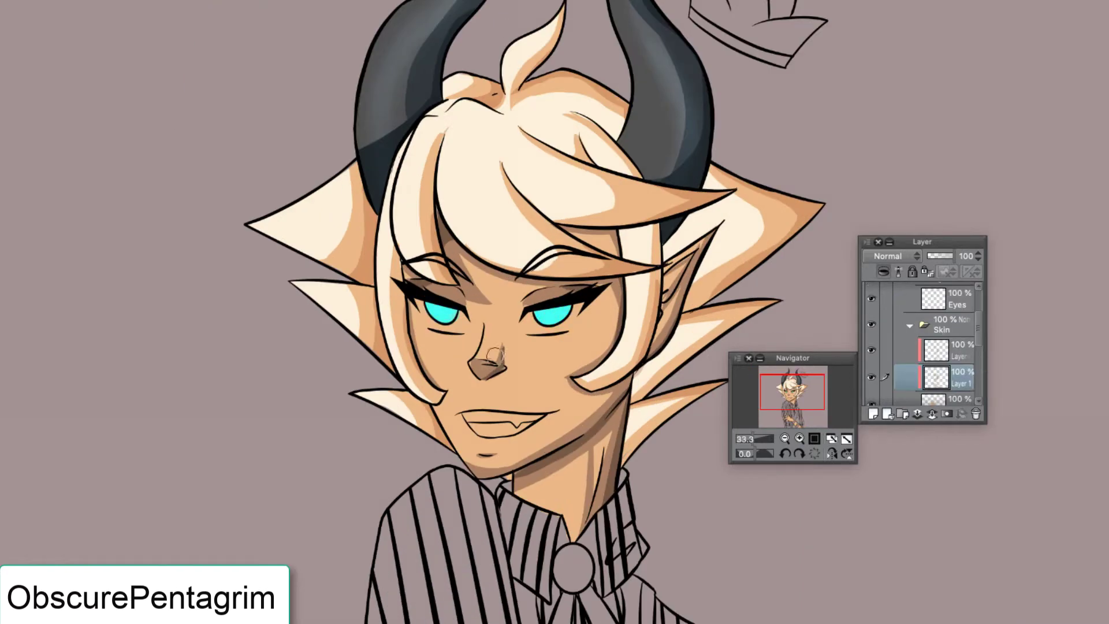
Paint purple pupils over the cyan irises and brighten them with a pink glow on layers in the Eyes folder.
{"action": "left_click", "coordinate": [912, 365]}
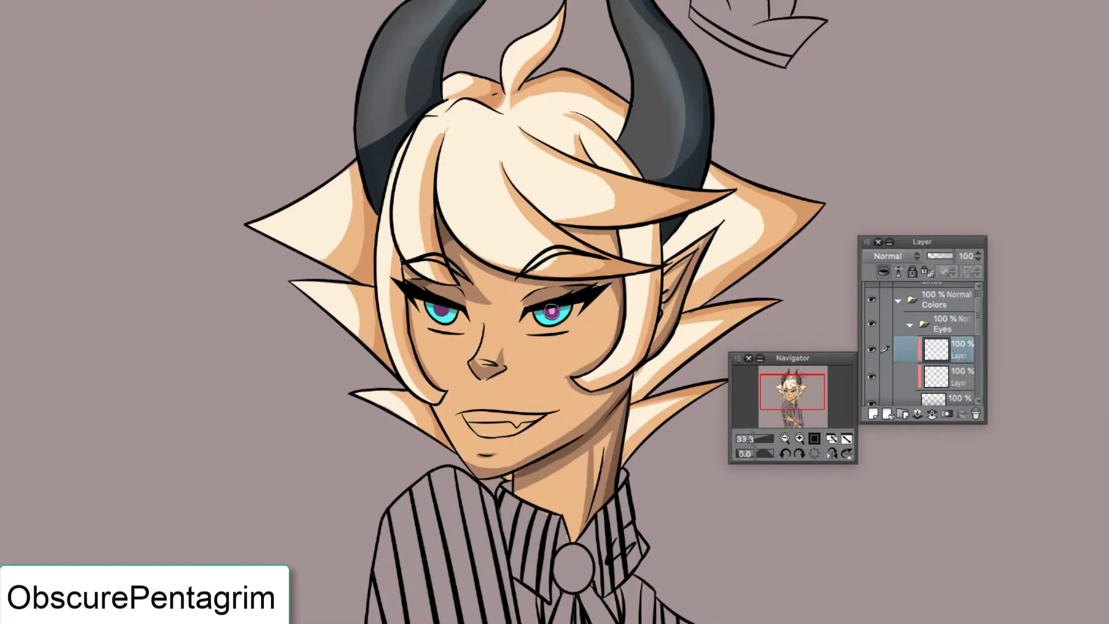
{"action": "scroll", "coordinate": [552, 312], "scroll_direction": "up", "scroll_amount": 2}
{"action": "left_click", "coordinate": [888, 256]}
{"action": "left_click", "coordinate": [896, 463]}
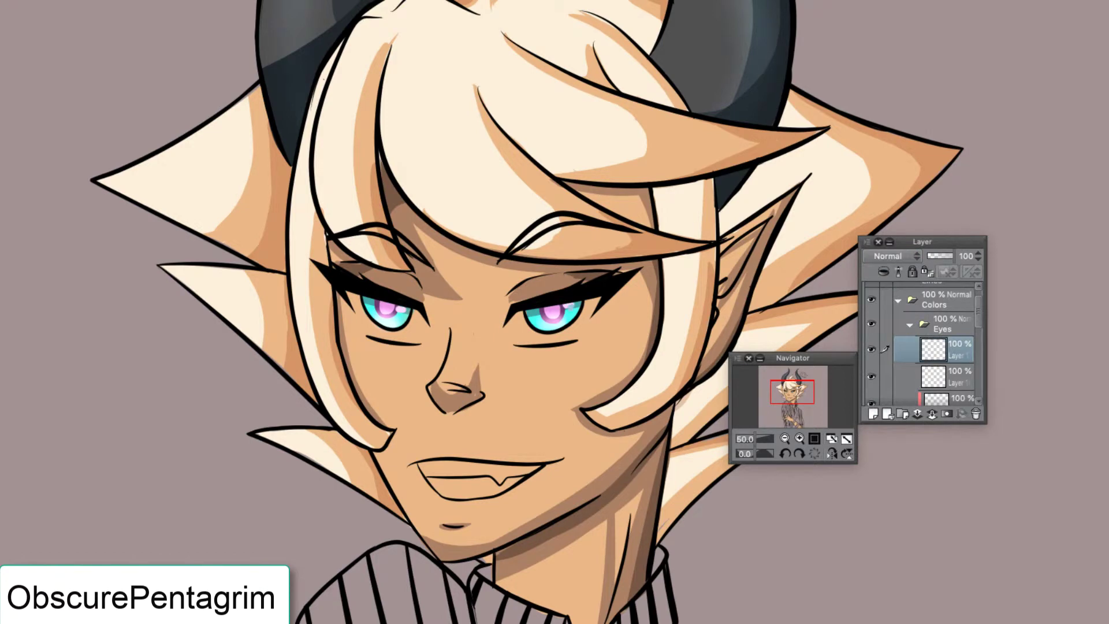
Fill the eyeballs and teeth white and shade the teeth in pale blue.
{"action": "scroll", "coordinate": [537, 312], "scroll_direction": "down", "scroll_amount": 1}
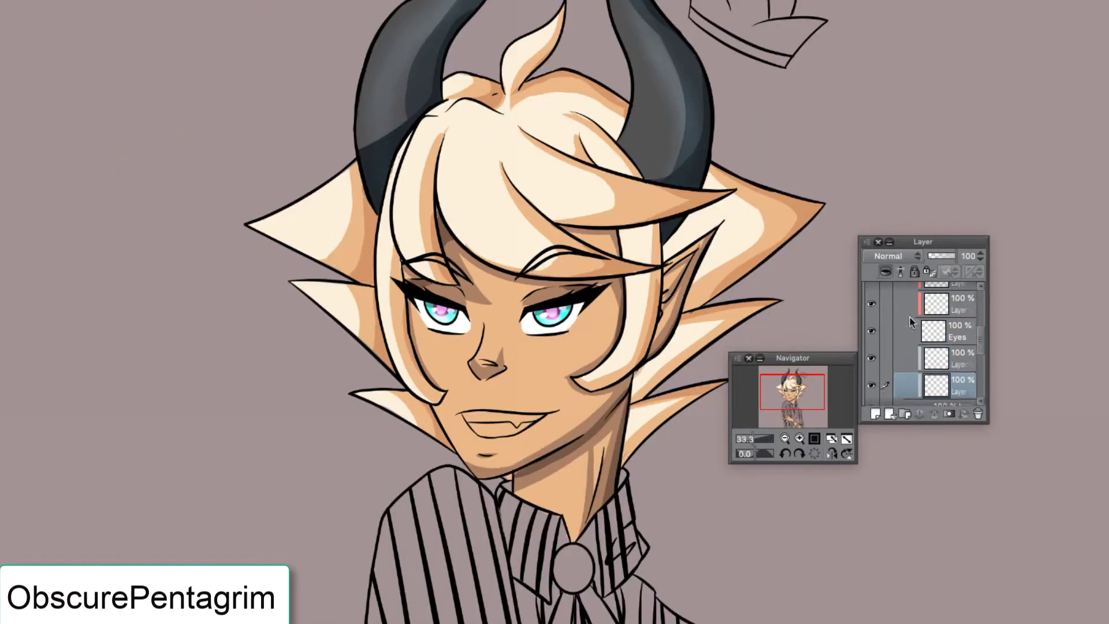
{"action": "mouse_move", "coordinate": [468, 415]}
{"action": "left_mouse_down"}
{"action": "mouse_move", "coordinate": [542, 422]}
{"action": "mouse_move", "coordinate": [532, 417]}
{"action": "left_mouse_up"}
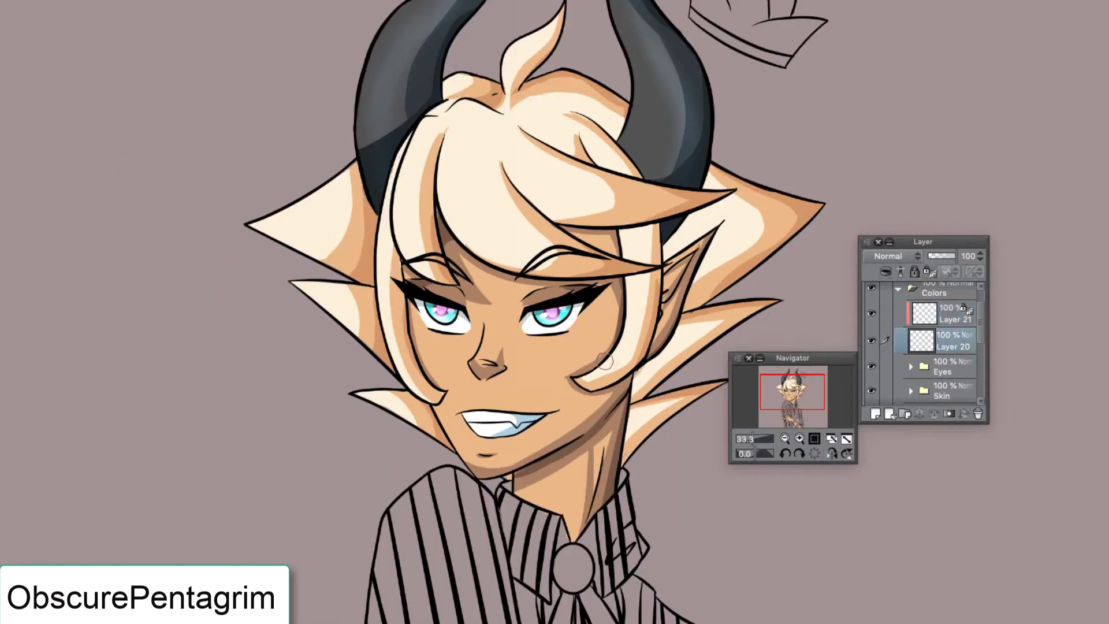
Paint the striped shirt's sleeves, collar and front flat dark grey on a layer in the Clothing folder and erase the overspill.
{"action": "scroll", "coordinate": [532, 417], "scroll_direction": "down", "scroll_amount": 1}
{"action": "left_click_drag", "start_coordinate": [450, 344], "coordinate": [496, 485]}
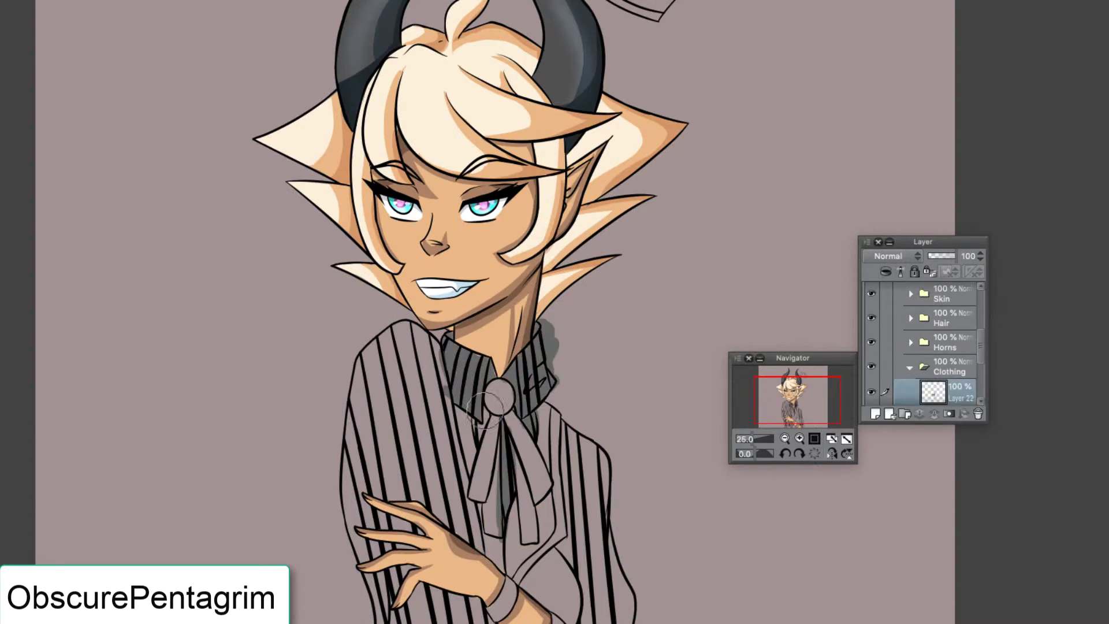
{"action": "scroll", "coordinate": [497, 404], "scroll_direction": "down", "scroll_amount": 3}
{"action": "left_click_drag", "start_coordinate": [416, 404], "coordinate": [462, 324]}
{"action": "left_click_drag", "start_coordinate": [404, 173], "coordinate": [312, 323]}
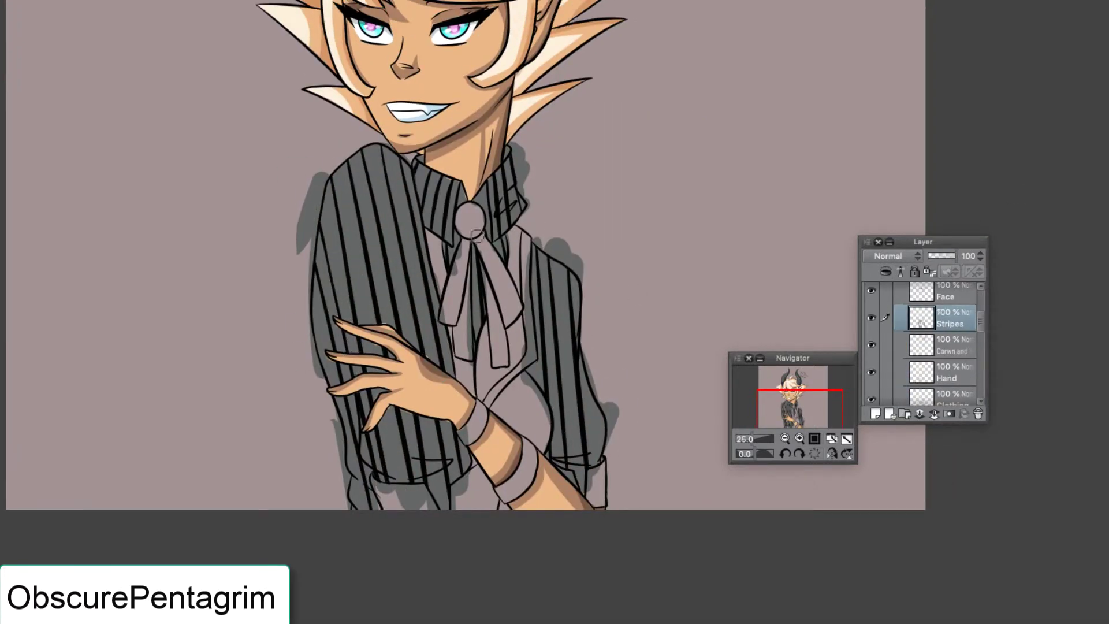
{"action": "left_click", "coordinate": [947, 360]}
{"action": "mouse_move", "coordinate": [521, 378]}
{"action": "left_mouse_down"}
{"action": "mouse_move", "coordinate": [577, 264]}
{"action": "mouse_move", "coordinate": [495, 282]}
{"action": "mouse_move", "coordinate": [525, 246]}
{"action": "mouse_move", "coordinate": [467, 355]}
{"action": "mouse_move", "coordinate": [530, 174]}
{"action": "left_mouse_up"}
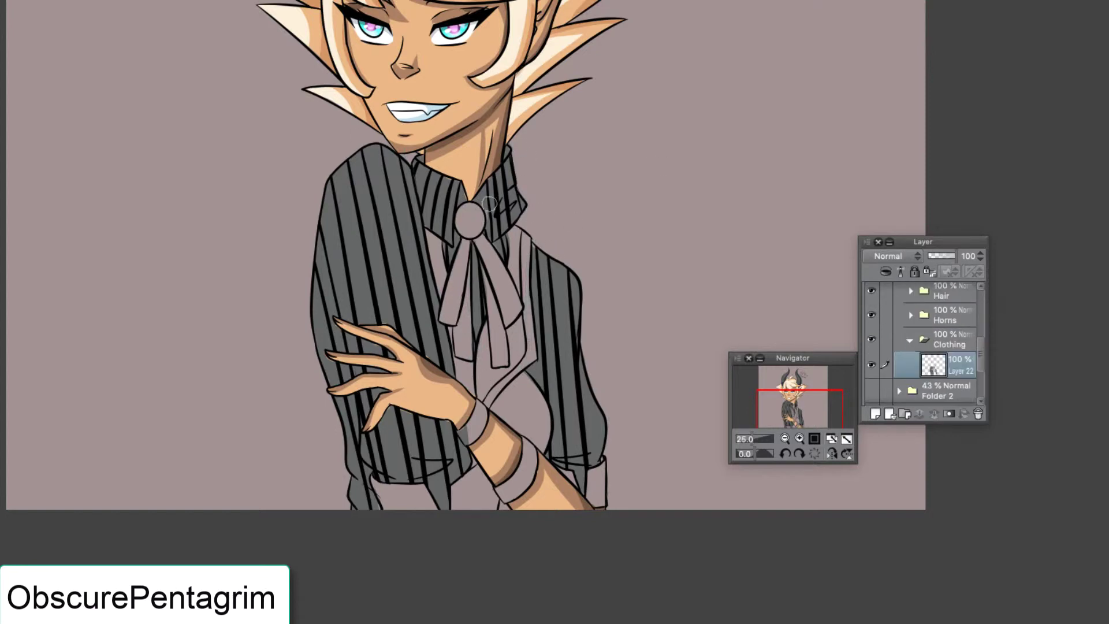
Paint the round brooch and the ribbon tie flat red on the clothing colour layer.
{"action": "scroll", "coordinate": [487, 300], "scroll_direction": "up", "scroll_amount": 3}
{"action": "left_click", "coordinate": [471, 270], "text": "ctrl+shift"}
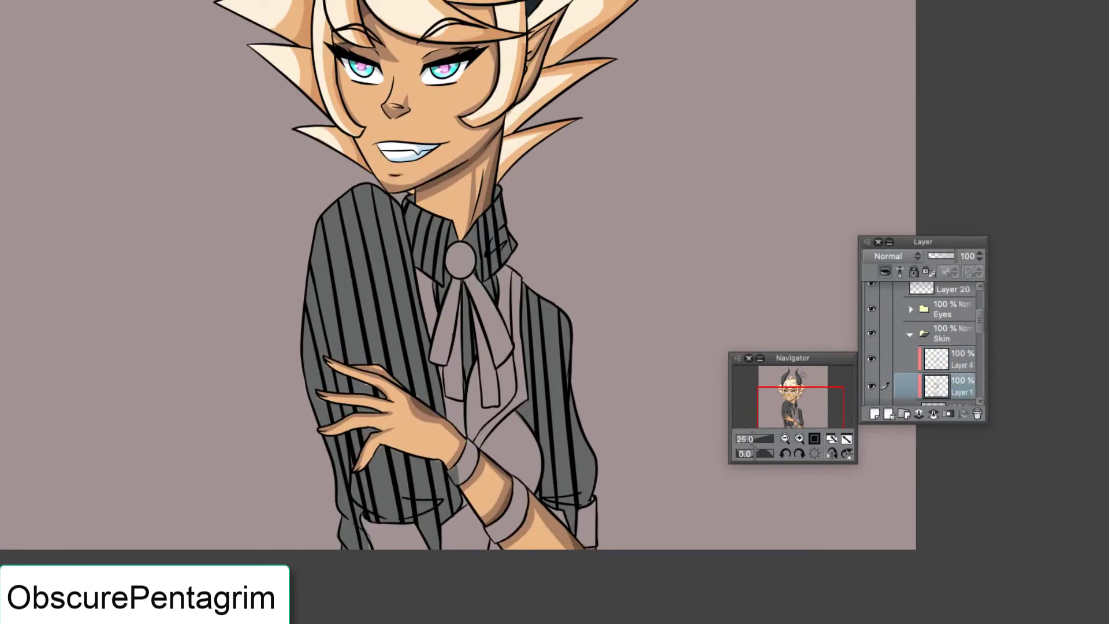
{"action": "scroll", "coordinate": [977, 352], "scroll_direction": "down", "scroll_amount": 5}
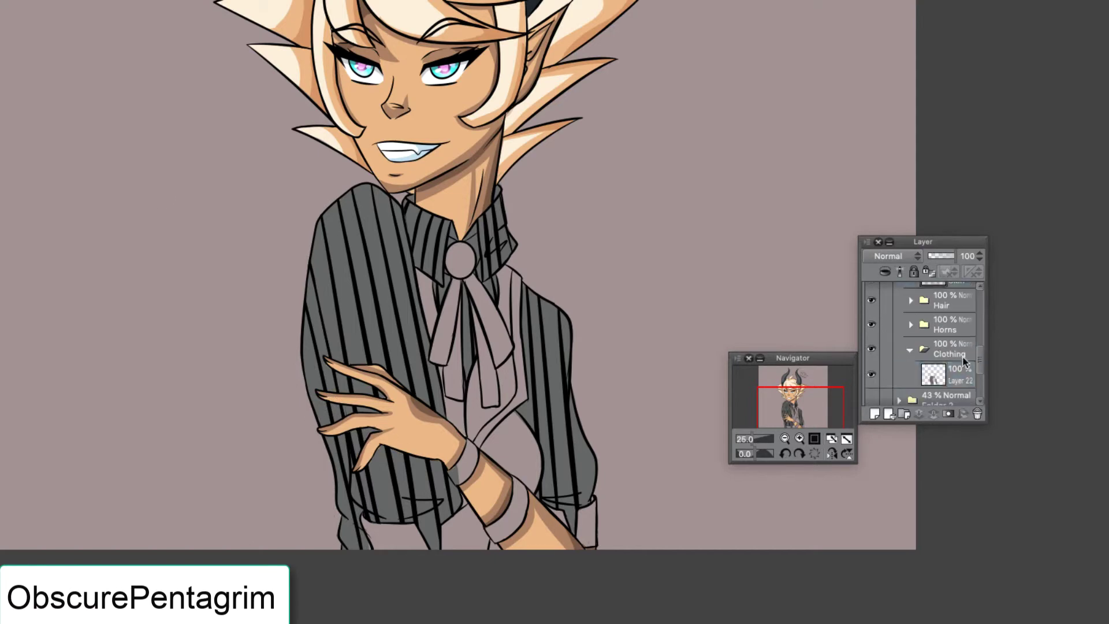
{"action": "left_click", "coordinate": [460, 260]}
{"action": "left_click", "coordinate": [471, 243]}
{"action": "left_click", "coordinate": [490, 323]}
{"action": "left_click", "coordinate": [485, 352]}
{"action": "left_click", "coordinate": [450, 324]}
{"action": "left_click", "coordinate": [490, 393]}
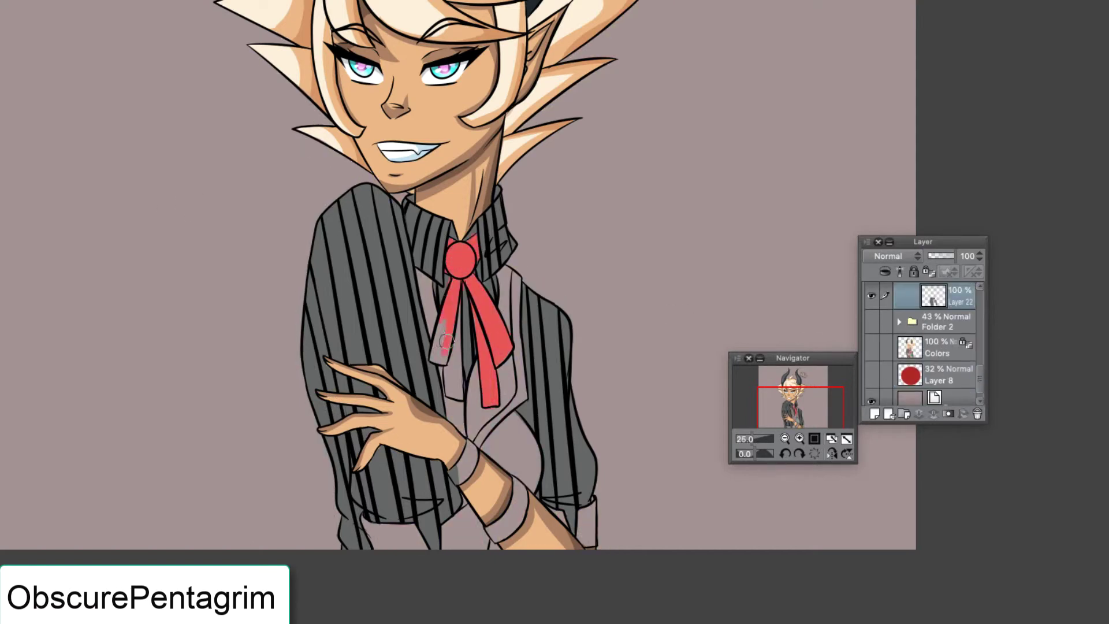
{"action": "left_click", "coordinate": [448, 370]}
Paint the garment's narrow chest trim and the panel beneath it above the forearm flat teal.
{"action": "left_click", "coordinate": [517, 300]}
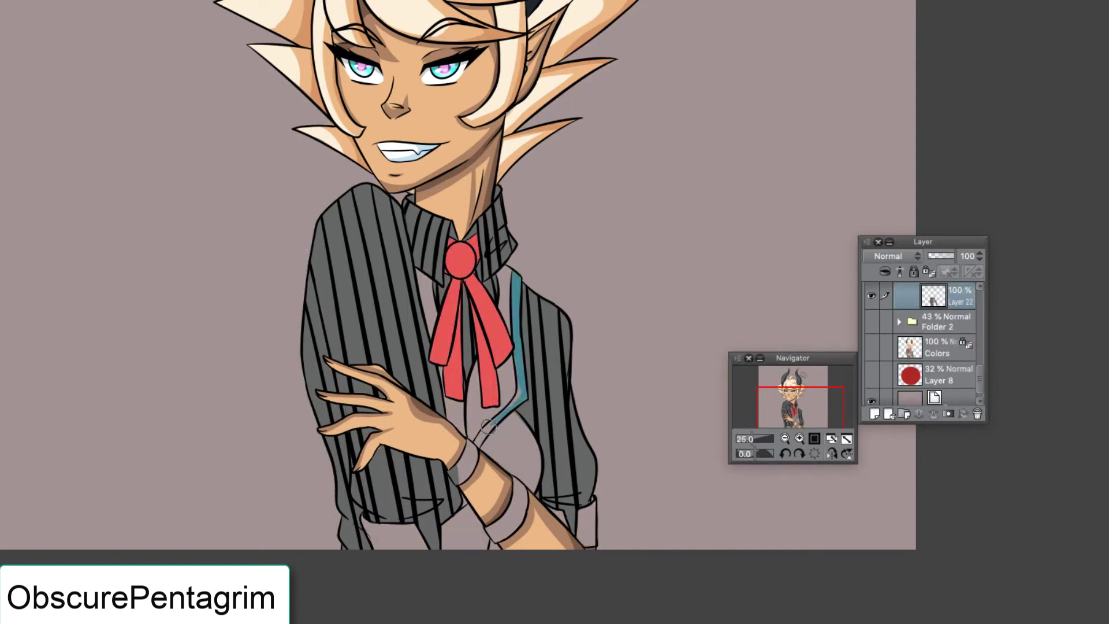
{"action": "left_click", "coordinate": [497, 404]}
{"action": "left_click", "coordinate": [520, 468]}
{"action": "scroll", "coordinate": [935, 347], "scroll_direction": "up", "scroll_amount": 2}
Paint the sleeve cuffs, the lower torso and the chest areas beside the ribbon flat beige.
{"action": "left_click", "coordinate": [398, 526]}
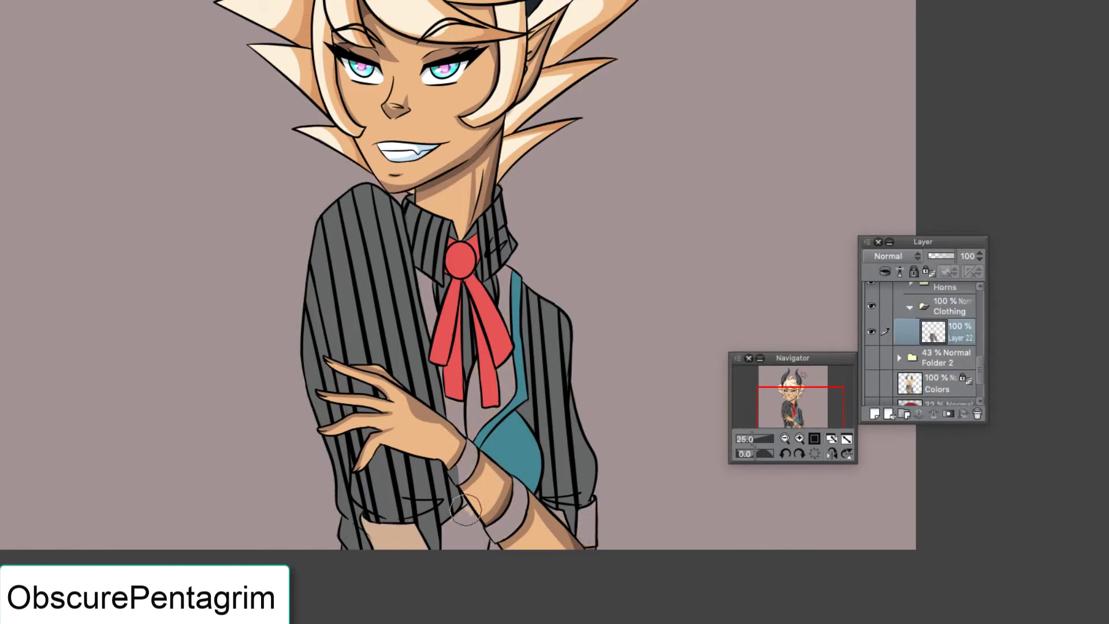
{"action": "left_click", "coordinate": [465, 520]}
{"action": "left_click", "coordinate": [496, 543]}
{"action": "left_click", "coordinate": [589, 507]}
{"action": "left_click", "coordinate": [469, 431]}
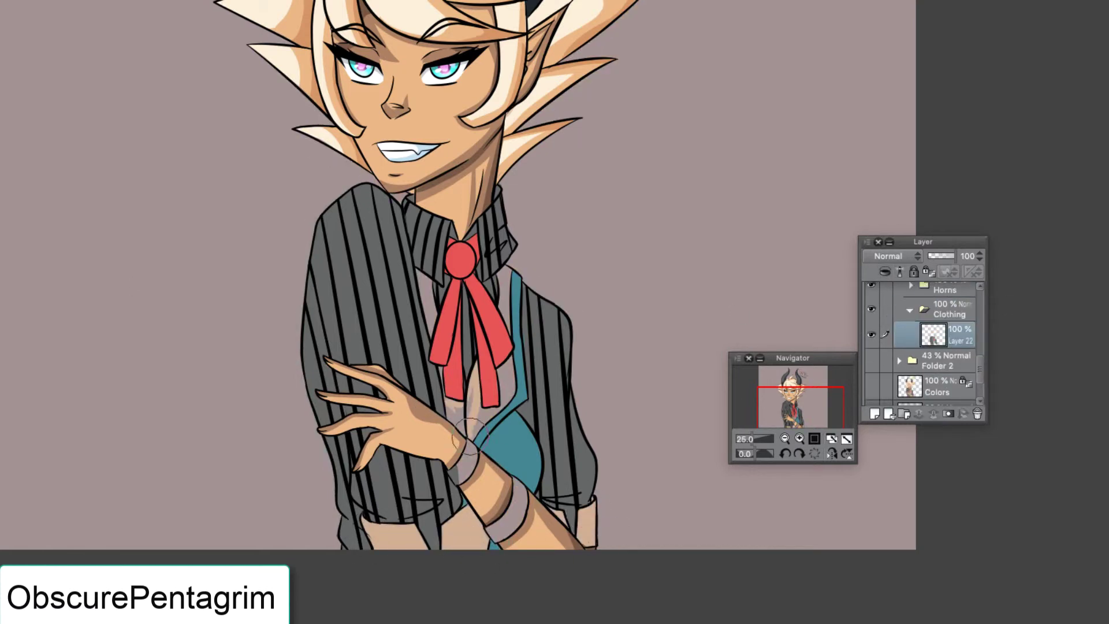
{"action": "left_click", "coordinate": [446, 391]}
{"action": "left_click", "coordinate": [500, 373]}
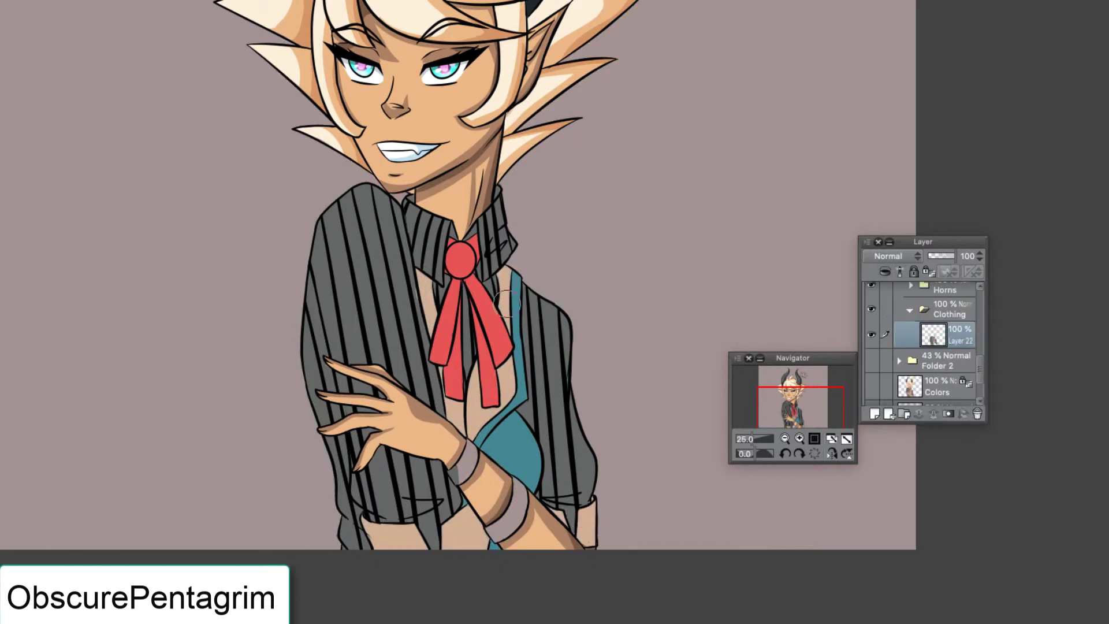
Shade the striped shirt's sleeves, torso and collar in darker grey on a layer clipped to the Clothing layer.
{"action": "scroll", "coordinate": [935, 346], "scroll_direction": "up", "scroll_amount": 3}
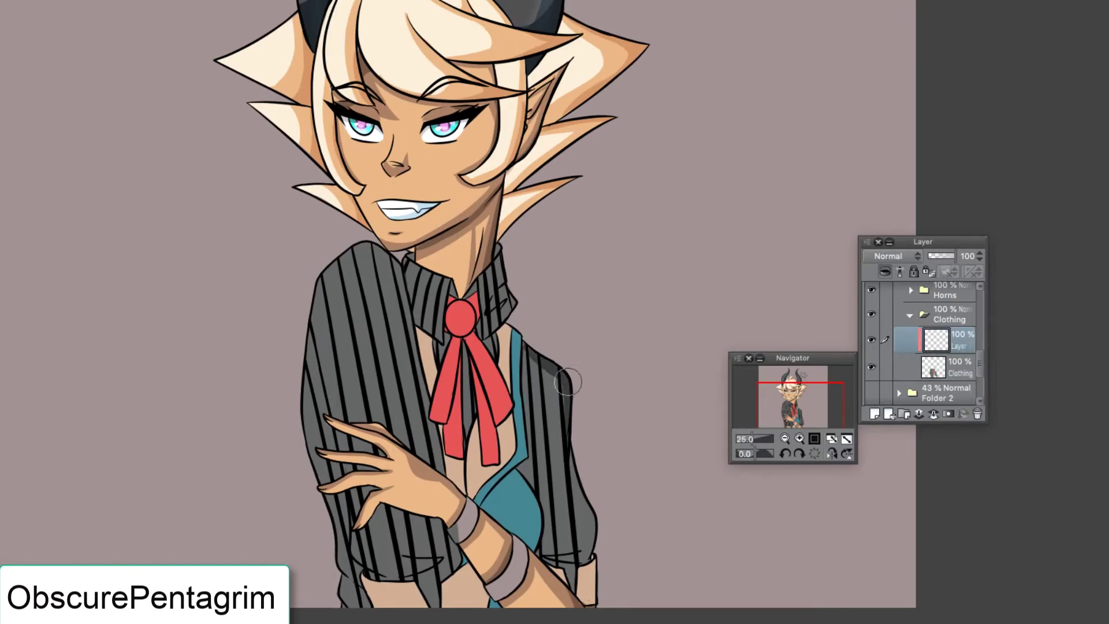
{"action": "left_click_drag", "start_coordinate": [554, 352], "coordinate": [580, 566]}
{"action": "left_click_drag", "start_coordinate": [422, 272], "coordinate": [427, 462]}
{"action": "left_click_drag", "start_coordinate": [444, 540], "coordinate": [462, 577]}
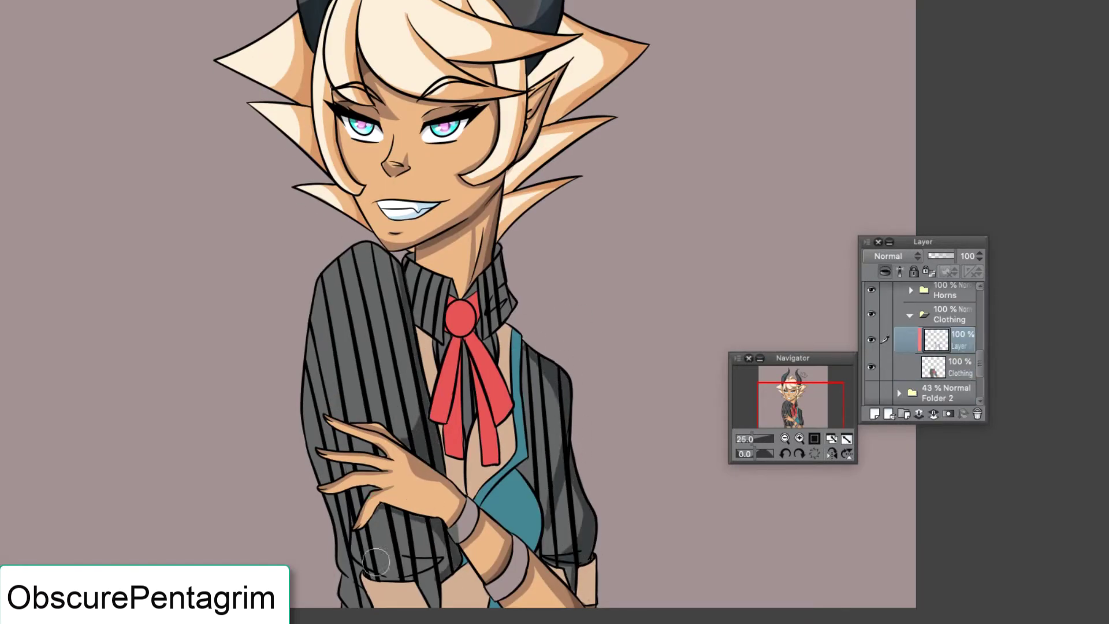
{"action": "left_click_drag", "start_coordinate": [376, 561], "coordinate": [433, 543]}
{"action": "left_click_drag", "start_coordinate": [331, 438], "coordinate": [318, 341]}
{"action": "left_click_drag", "start_coordinate": [508, 242], "coordinate": [492, 348]}
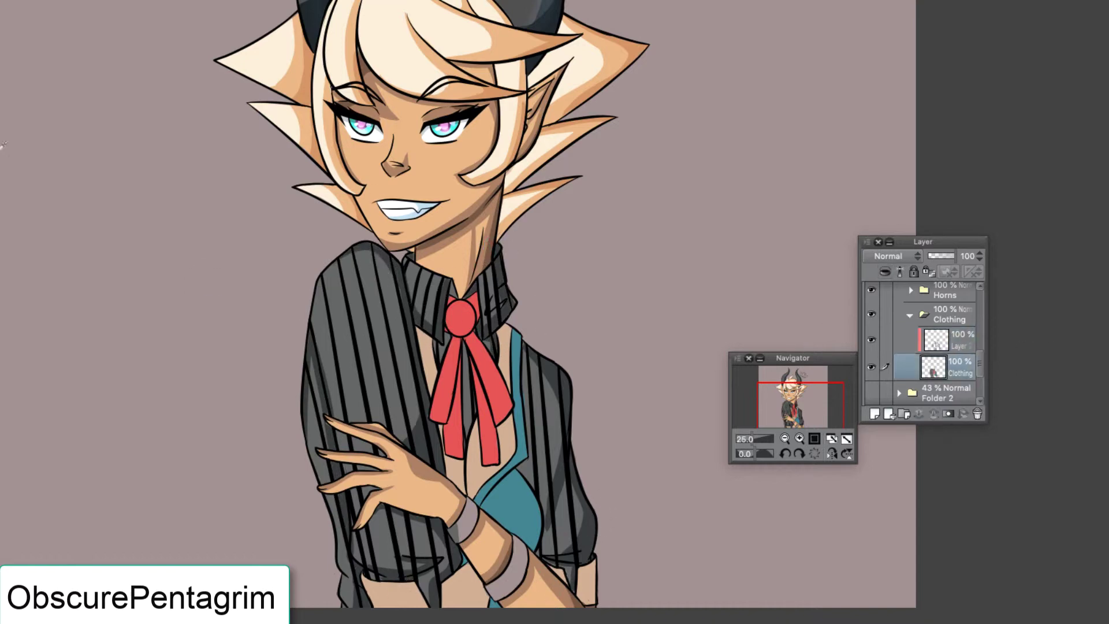
Shade the teal panel and trim in darker teal and the beige areas in a darker tan on the clipped layer.
{"action": "scroll", "coordinate": [982, 352], "scroll_direction": "up", "scroll_amount": 3}
{"action": "scroll", "coordinate": [982, 352], "scroll_direction": "down", "scroll_amount": 1}
{"action": "left_click", "coordinate": [946, 391]}
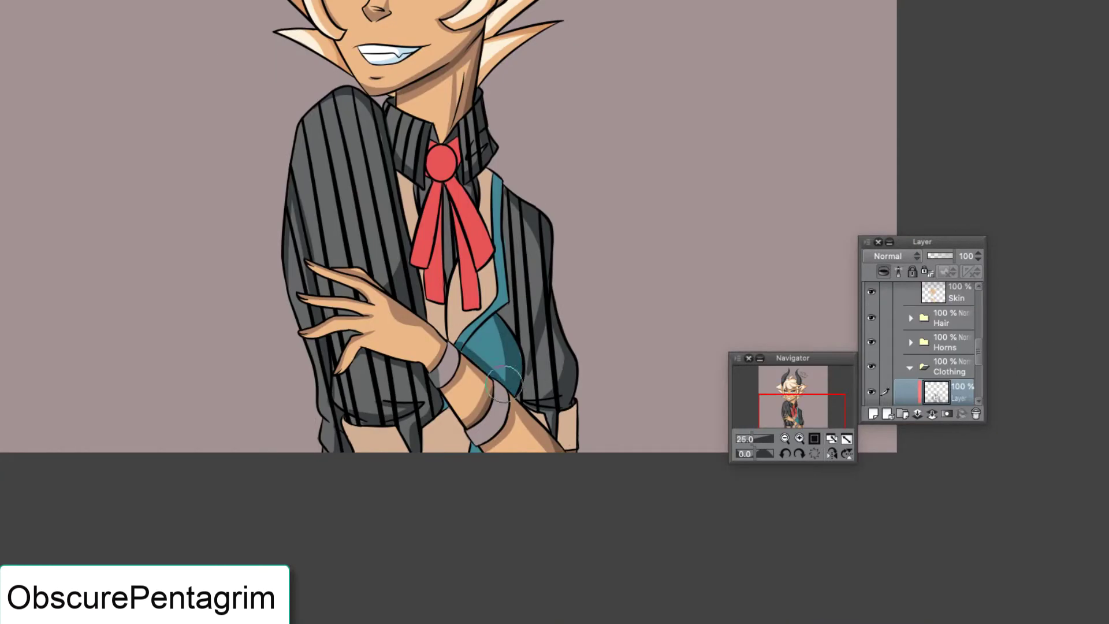
{"action": "left_click", "coordinate": [956, 295]}
{"action": "scroll", "coordinate": [983, 326], "scroll_direction": "up", "scroll_amount": 2}
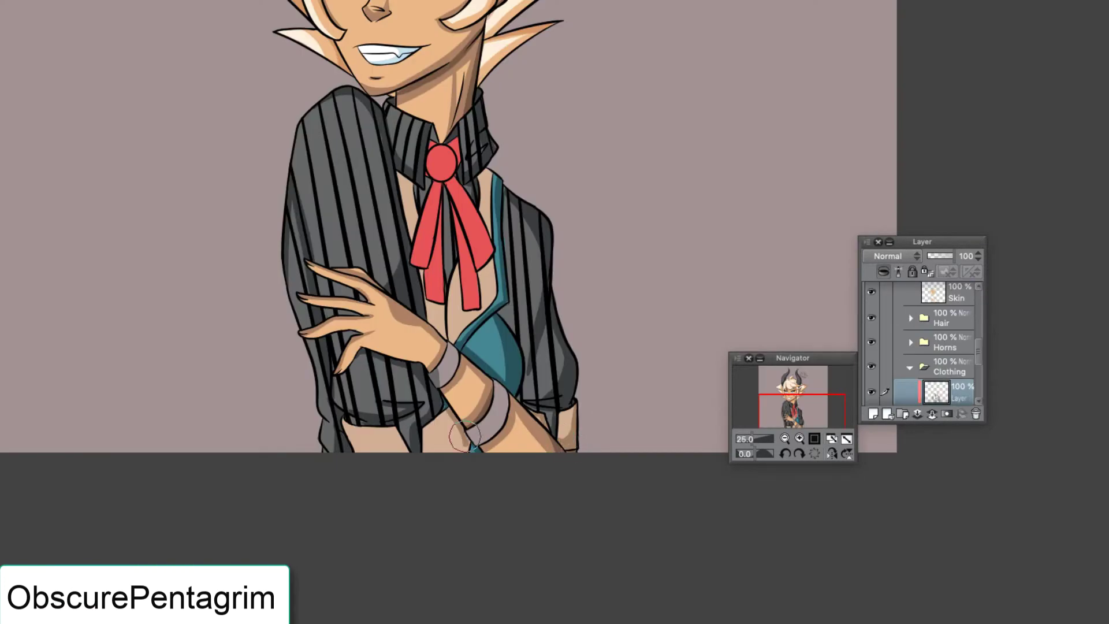
Shade the ribbon tails and the round brooch in darker red on the clipped clothing layers.
{"action": "scroll", "coordinate": [476, 225], "scroll_direction": "up", "scroll_amount": 2}
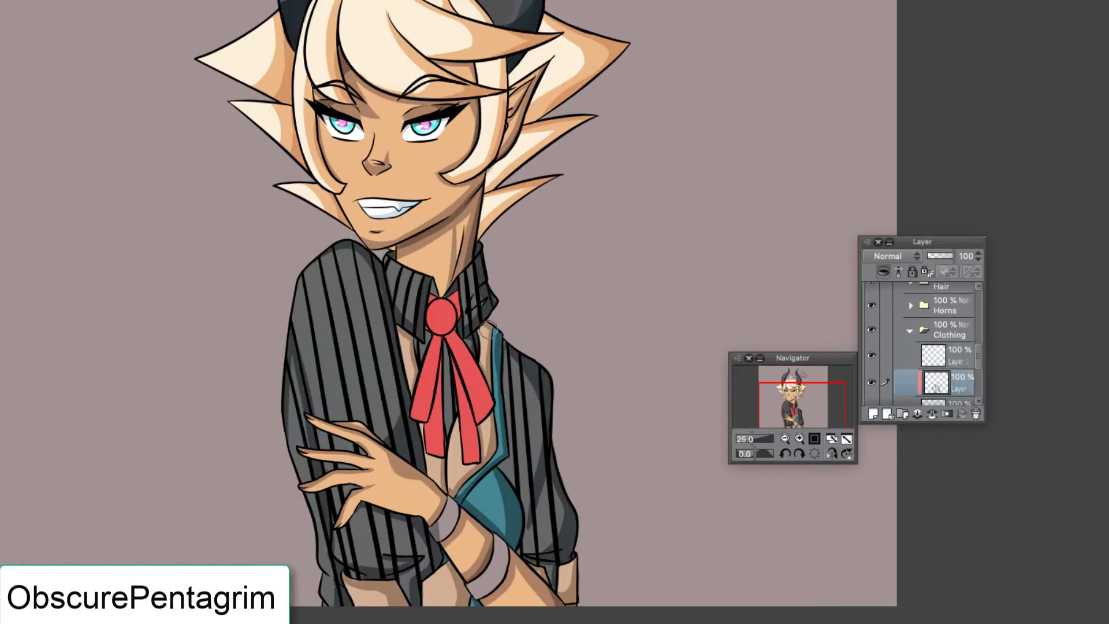
{"action": "left_click_drag", "start_coordinate": [479, 332], "coordinate": [447, 459]}
{"action": "left_click_drag", "start_coordinate": [439, 346], "coordinate": [411, 416]}
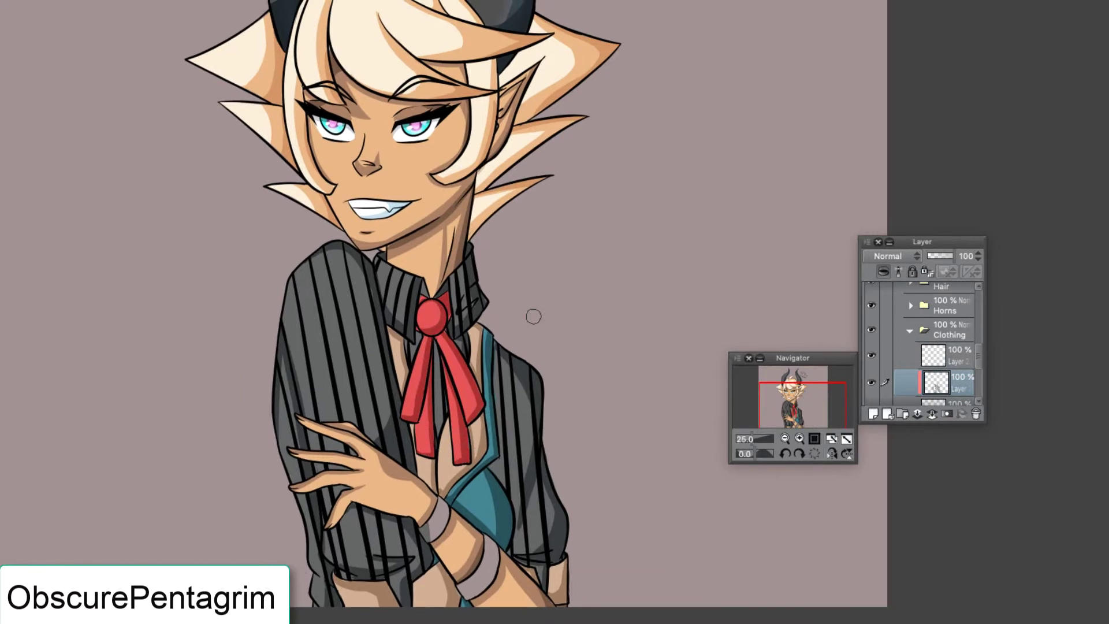
{"action": "left_click_drag", "start_coordinate": [476, 337], "coordinate": [466, 429]}
{"action": "scroll", "coordinate": [566, 289], "scroll_direction": "right", "scroll_amount": 2}
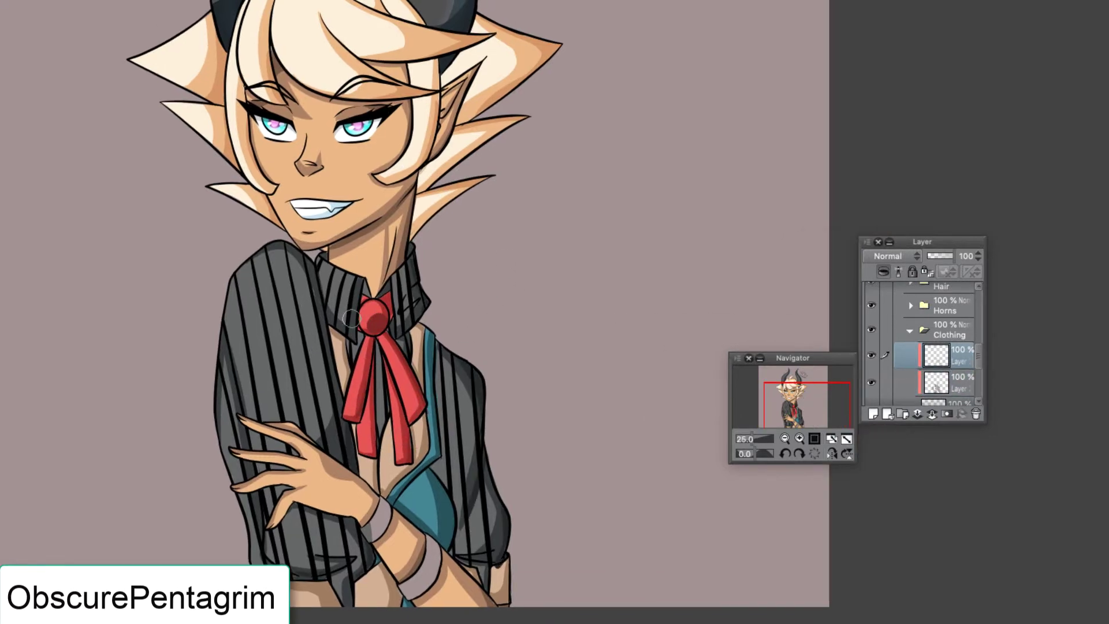
Paint the floating crown flat pale orange on its own layer beneath the line art.
{"action": "scroll", "coordinate": [357, 381], "scroll_direction": "down", "scroll_amount": 2}
{"action": "scroll", "coordinate": [367, 445], "scroll_direction": "right", "scroll_amount": 2}
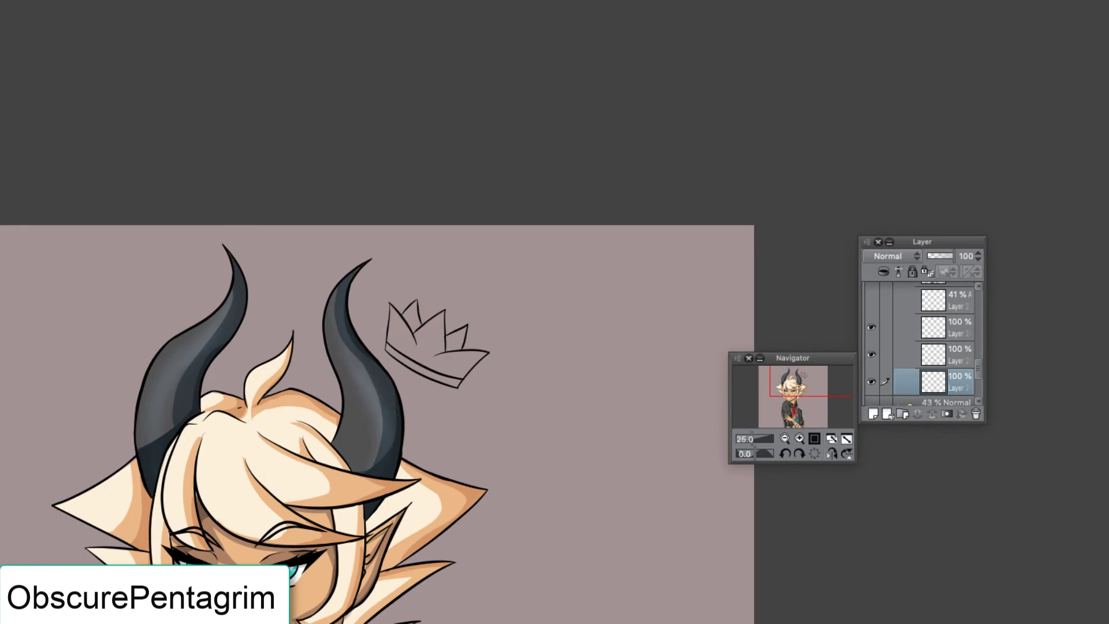
{"action": "mouse_move", "coordinate": [404, 323]}
{"action": "left_mouse_down"}
{"action": "mouse_move", "coordinate": [462, 364]}
{"action": "mouse_move", "coordinate": [478, 311]}
{"action": "left_mouse_up"}
{"action": "left_click_drag", "start_coordinate": [405, 303], "coordinate": [478, 326]}
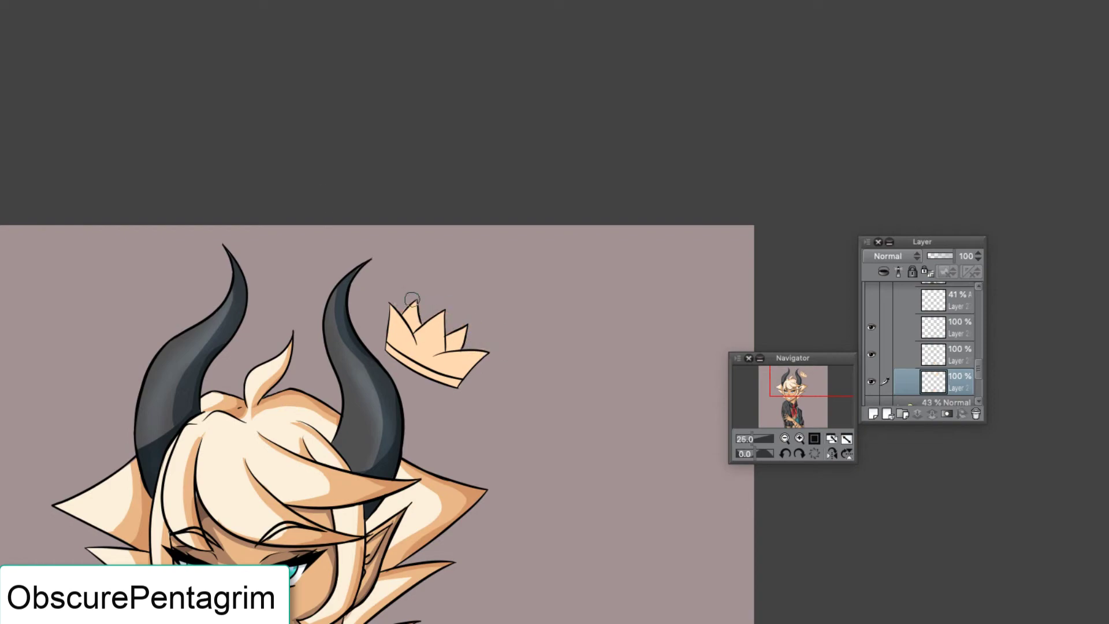